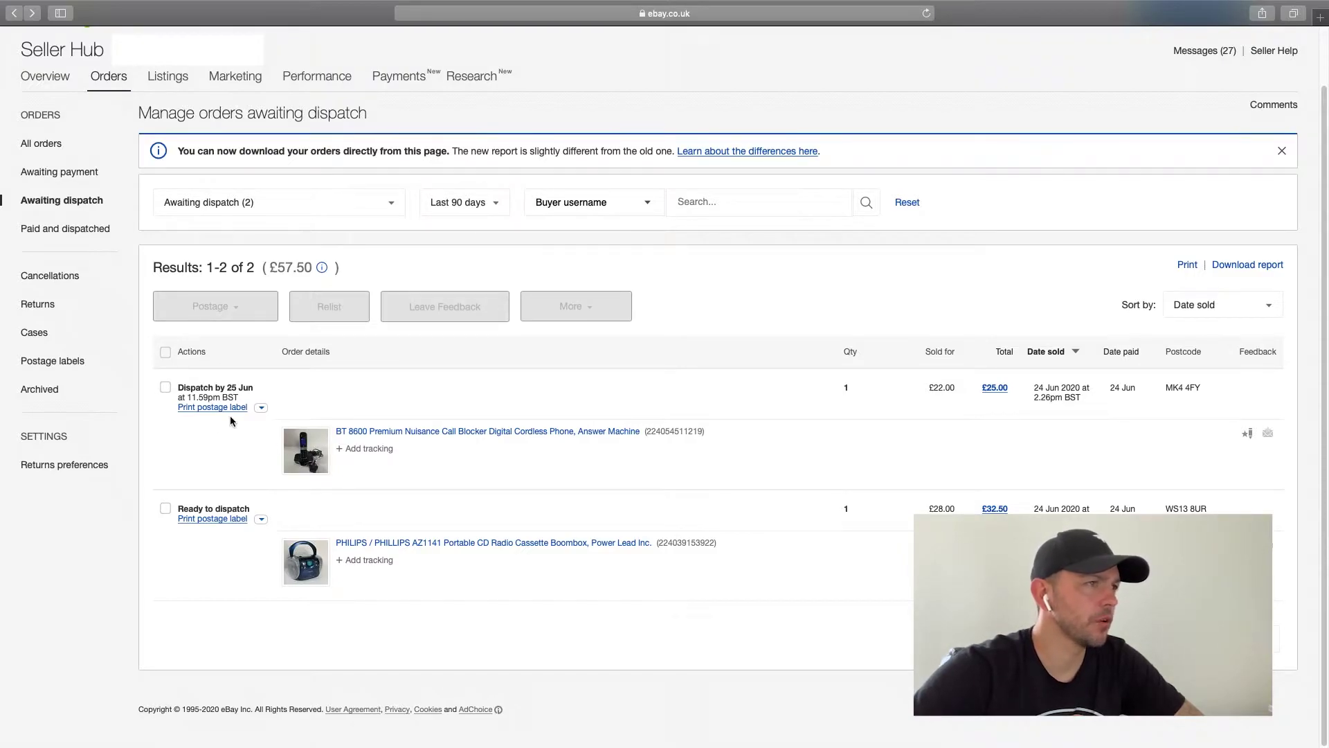
Step: Start a postage label for the BT 8600 order due for dispatch by 25 Jun
left_click(213, 407)
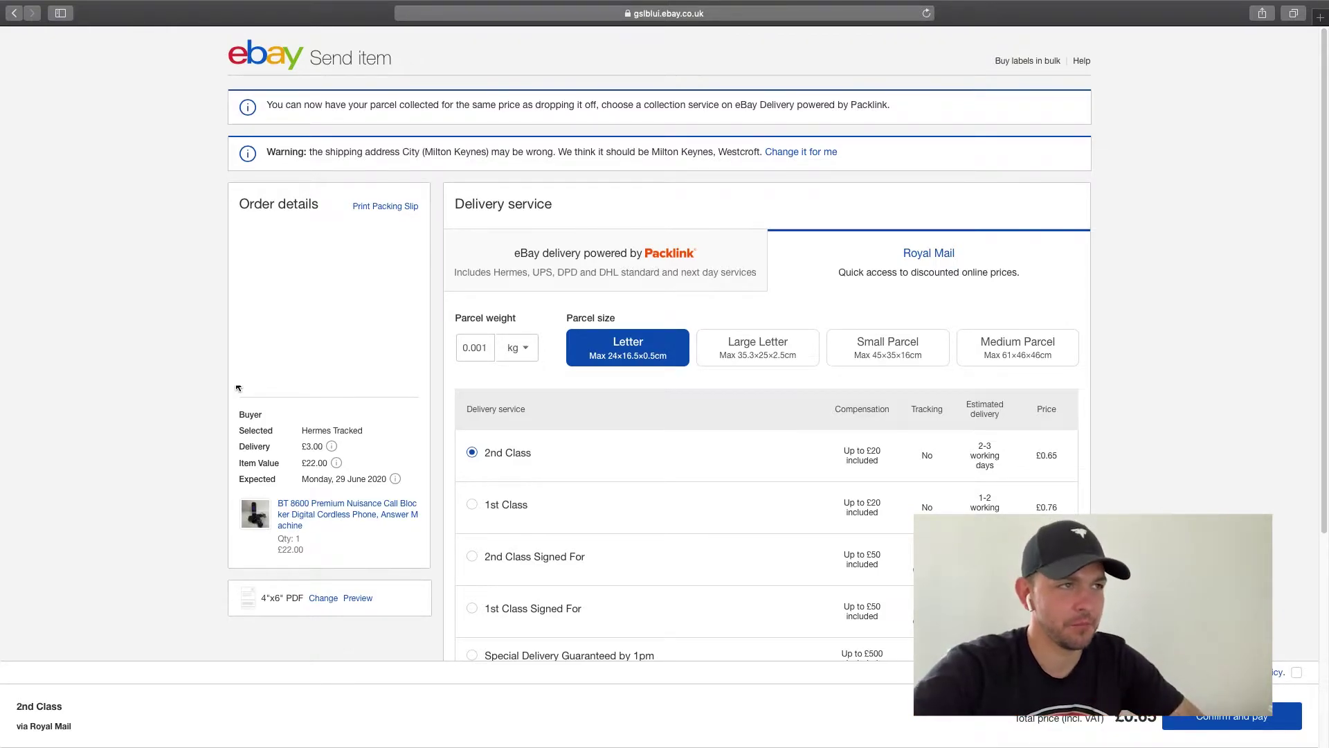
Step: Switch to eBay delivery powered by Packlink and scroll to the delivery services
left_click(530, 252)
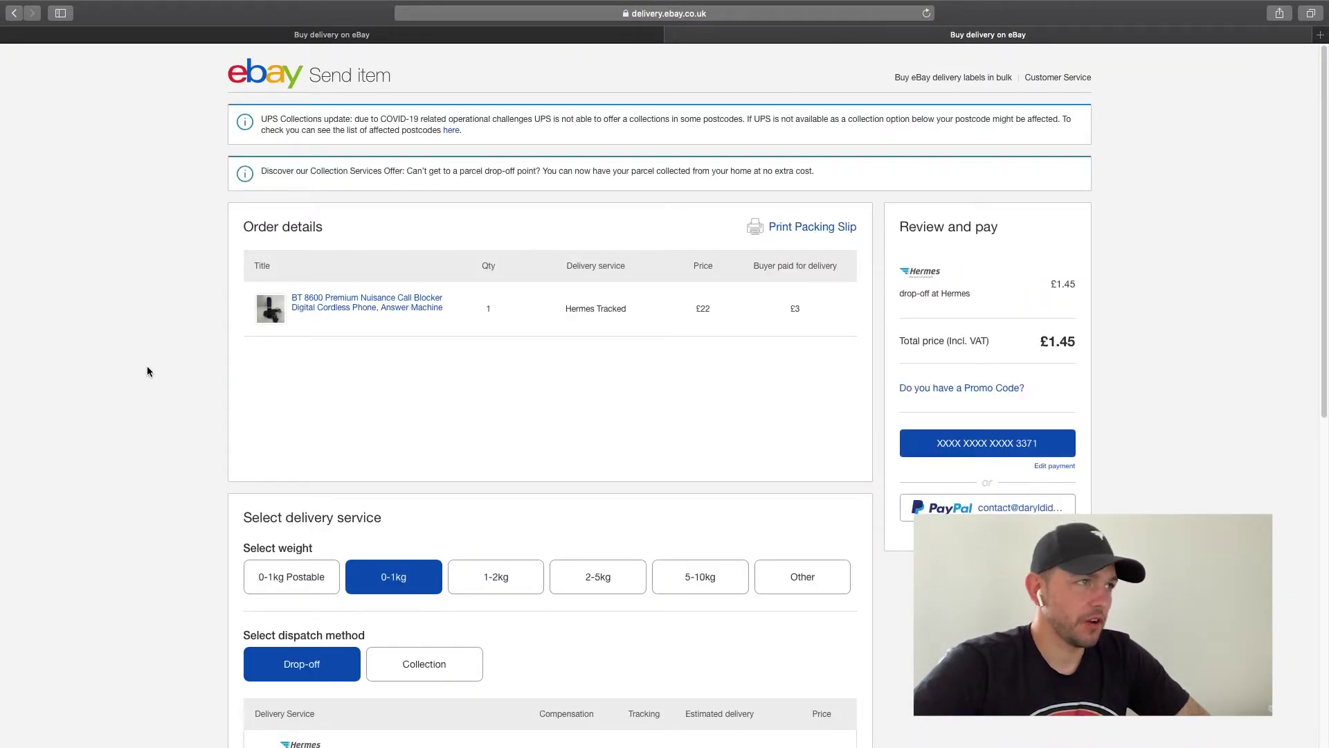
scroll(147, 367, "down", 1)
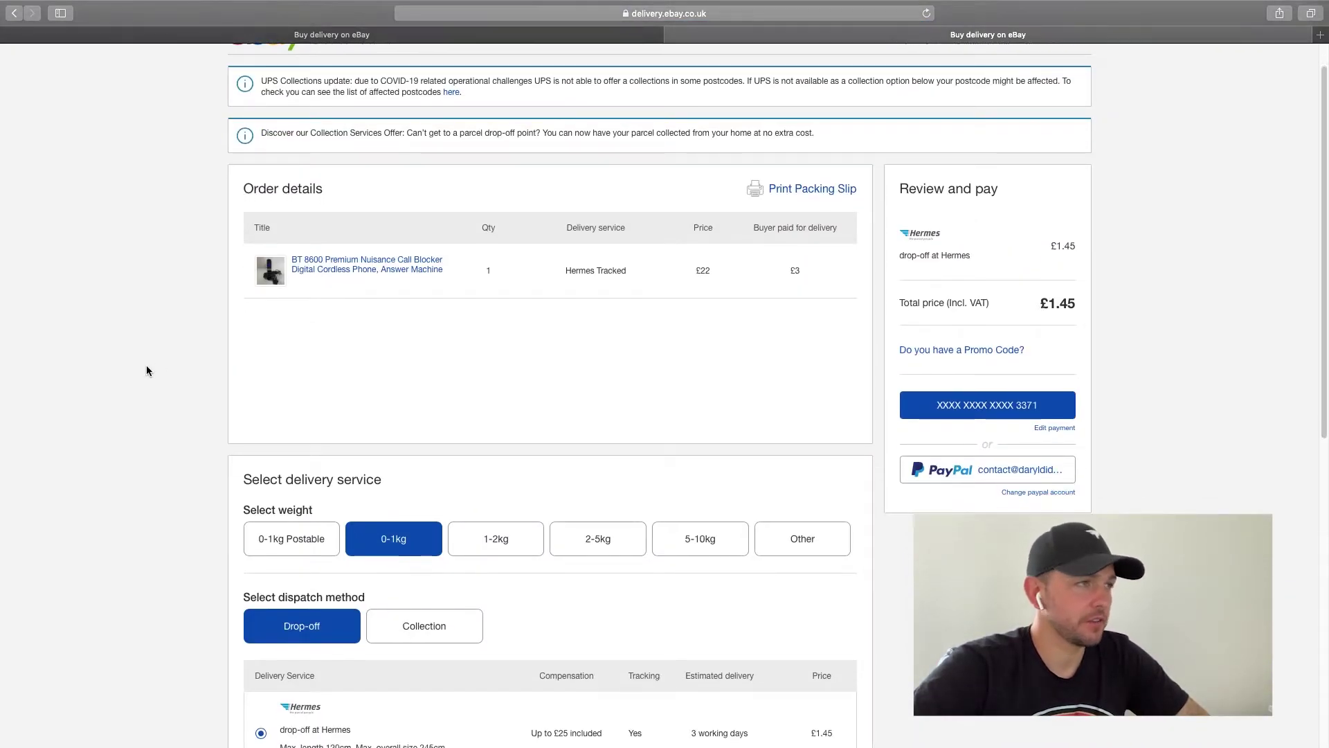
scroll(146, 370, "up", 1)
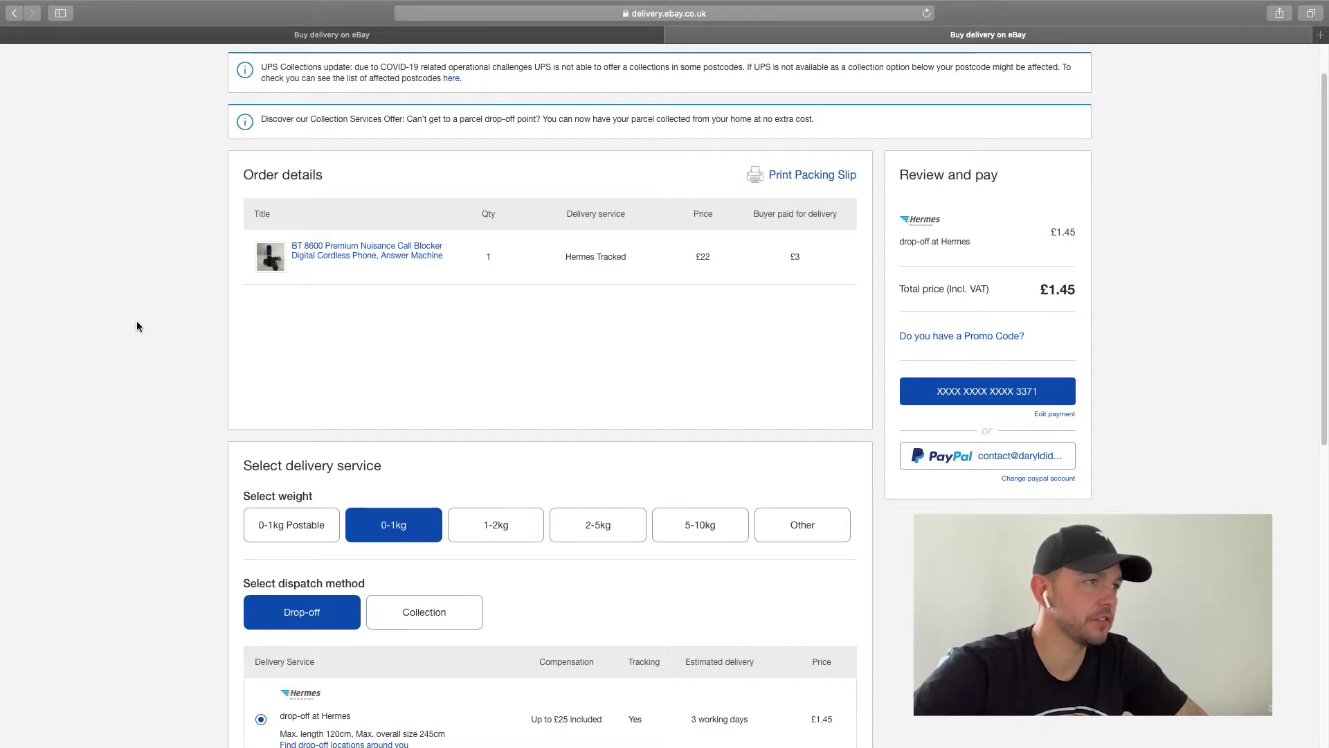
scroll(137, 325, "down", 1)
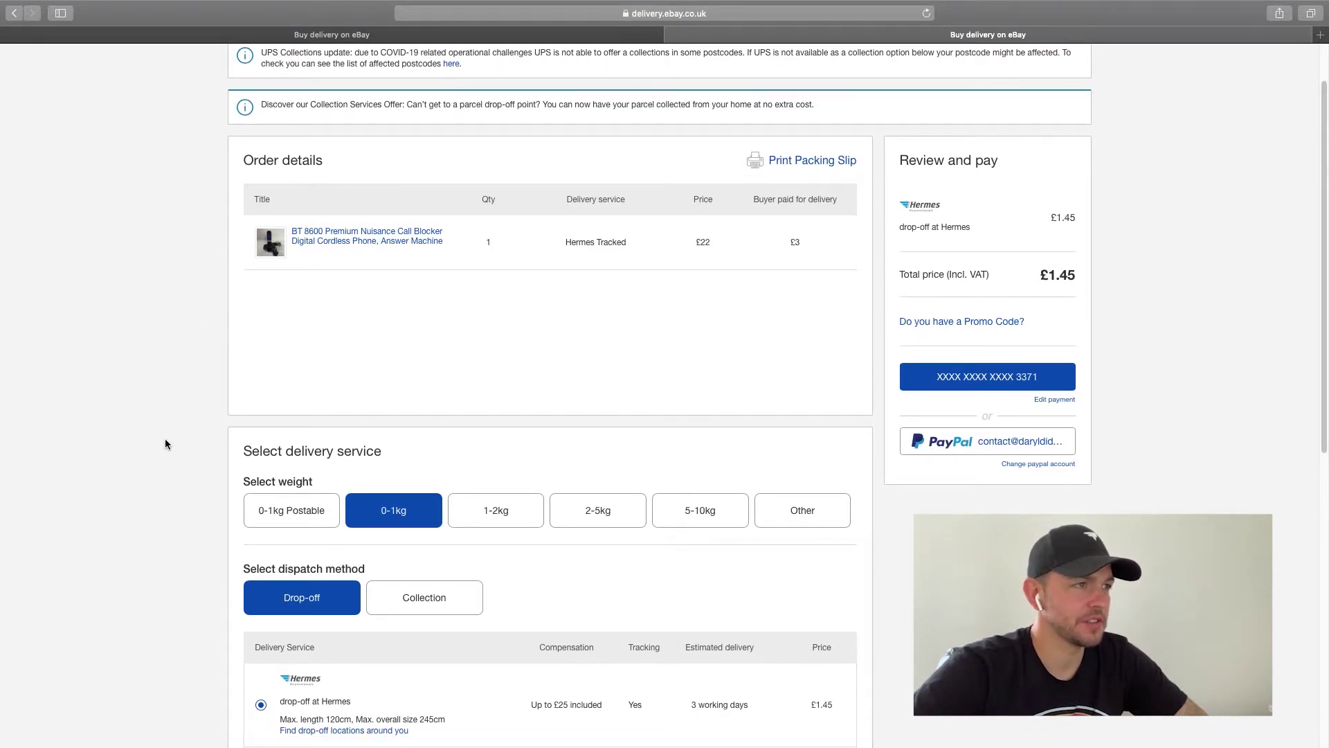
scroll(172, 446, "down", 1)
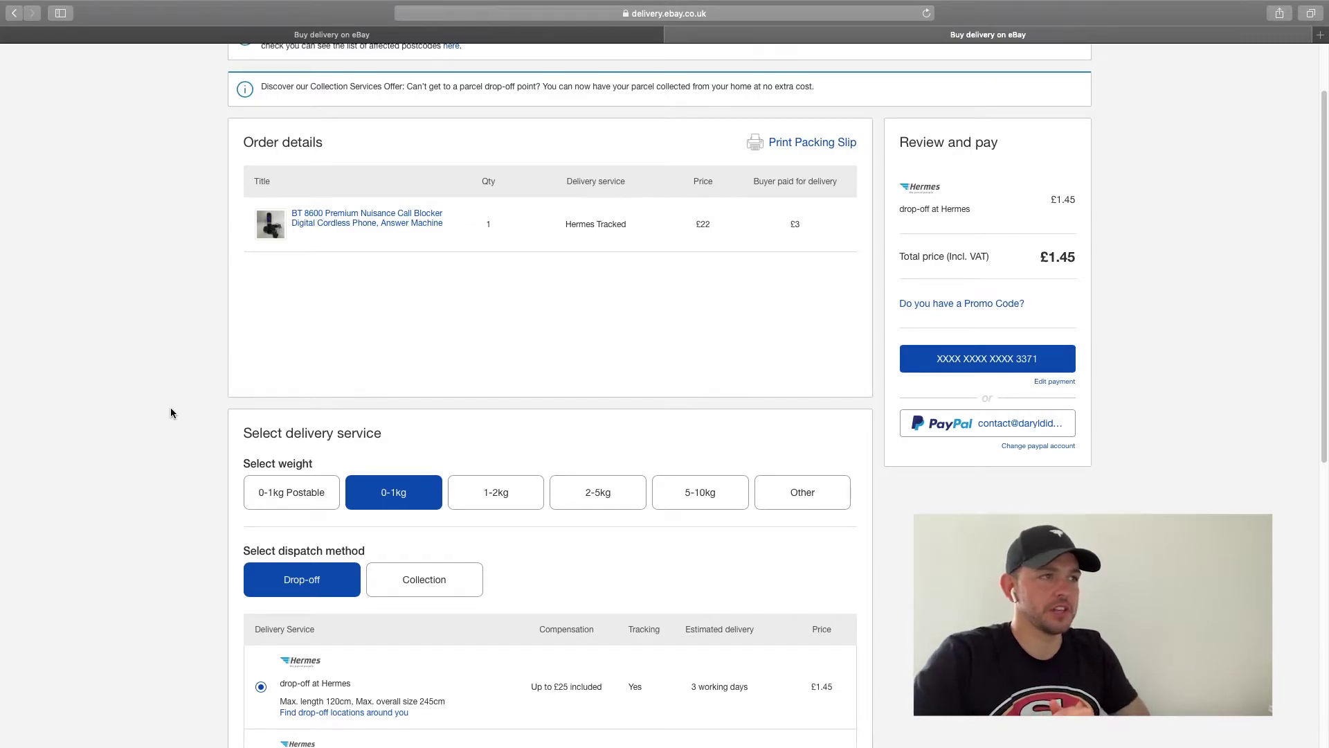
scroll(209, 397, "down", 5)
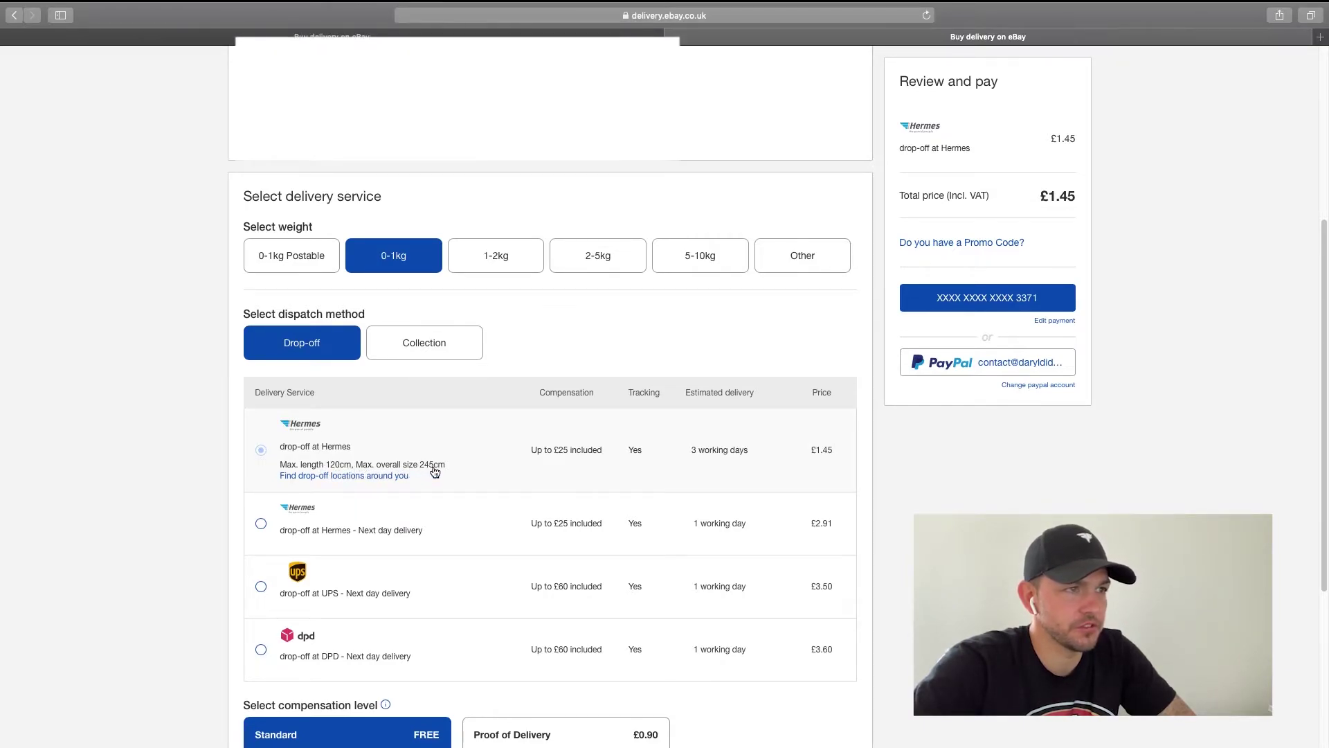
Step: Select the first Hermes drop-off service at £1.45
left_click(500, 469)
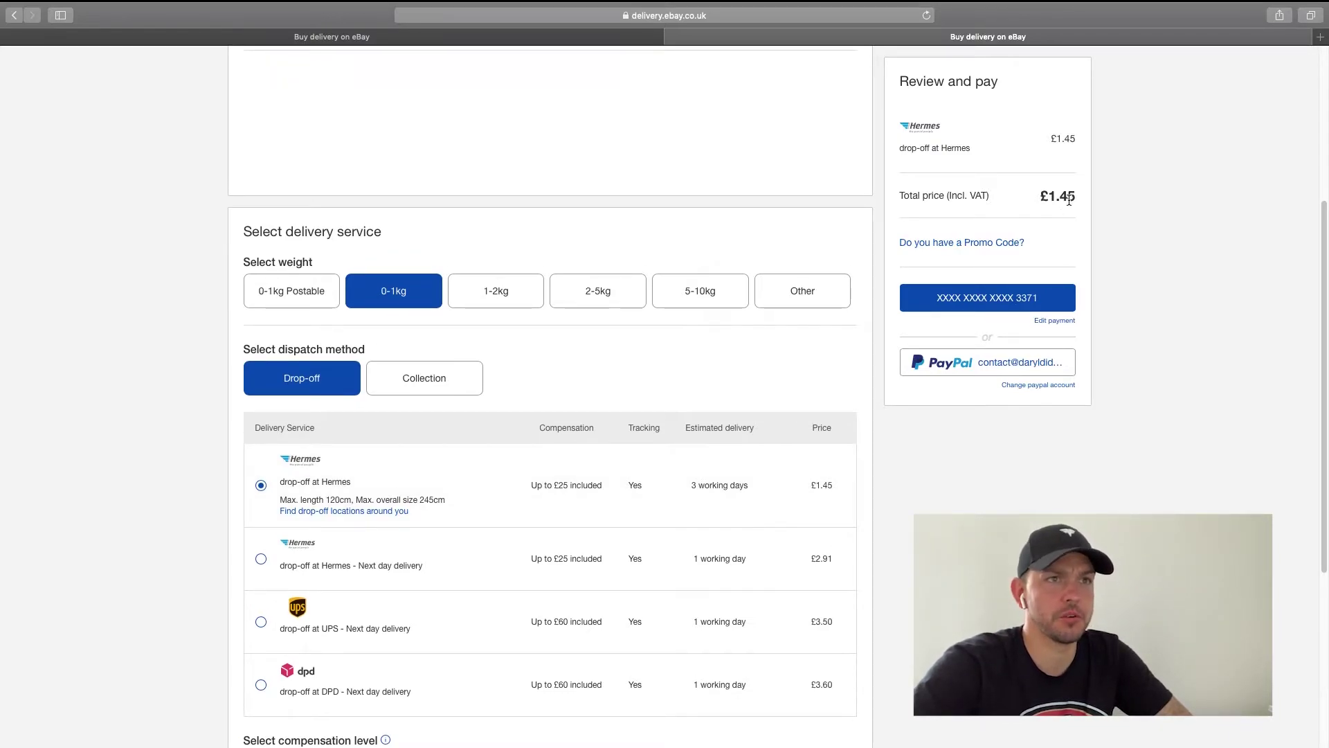
scroll(727, 374, "up", 5)
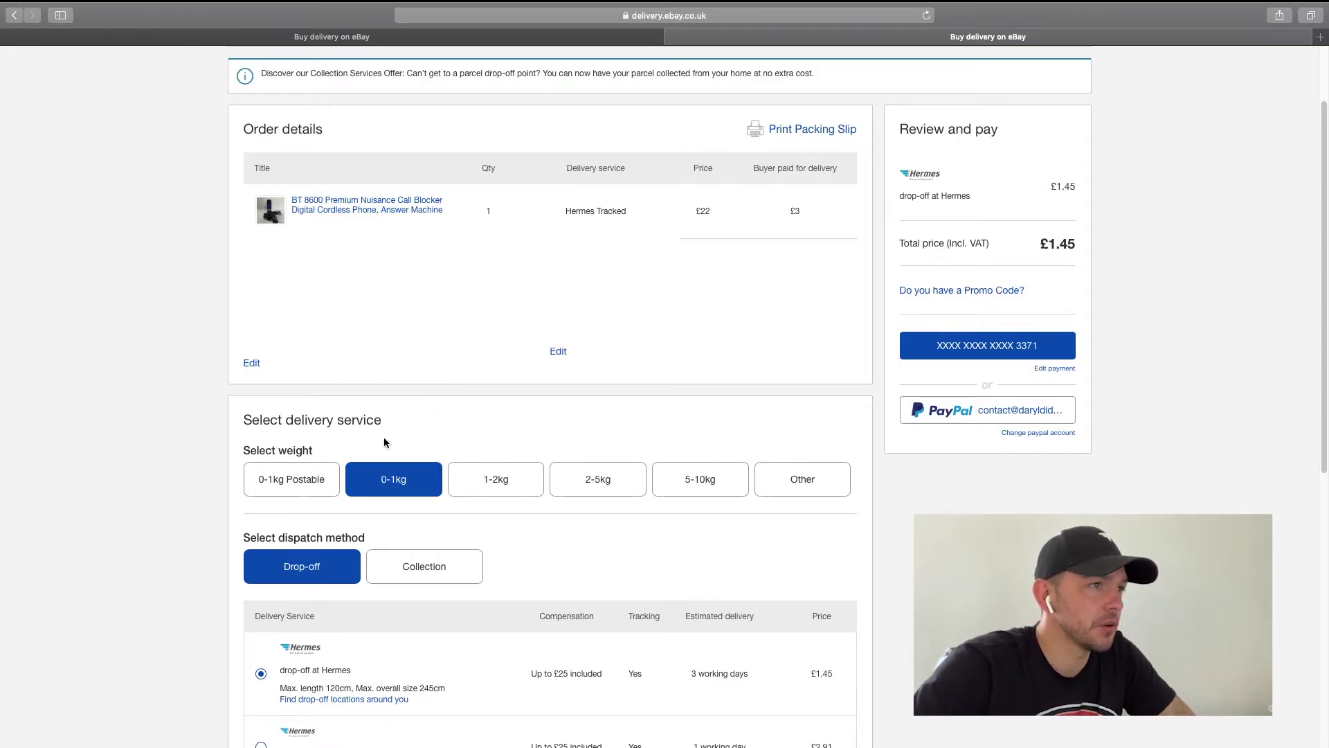
scroll(363, 432, "down", 2)
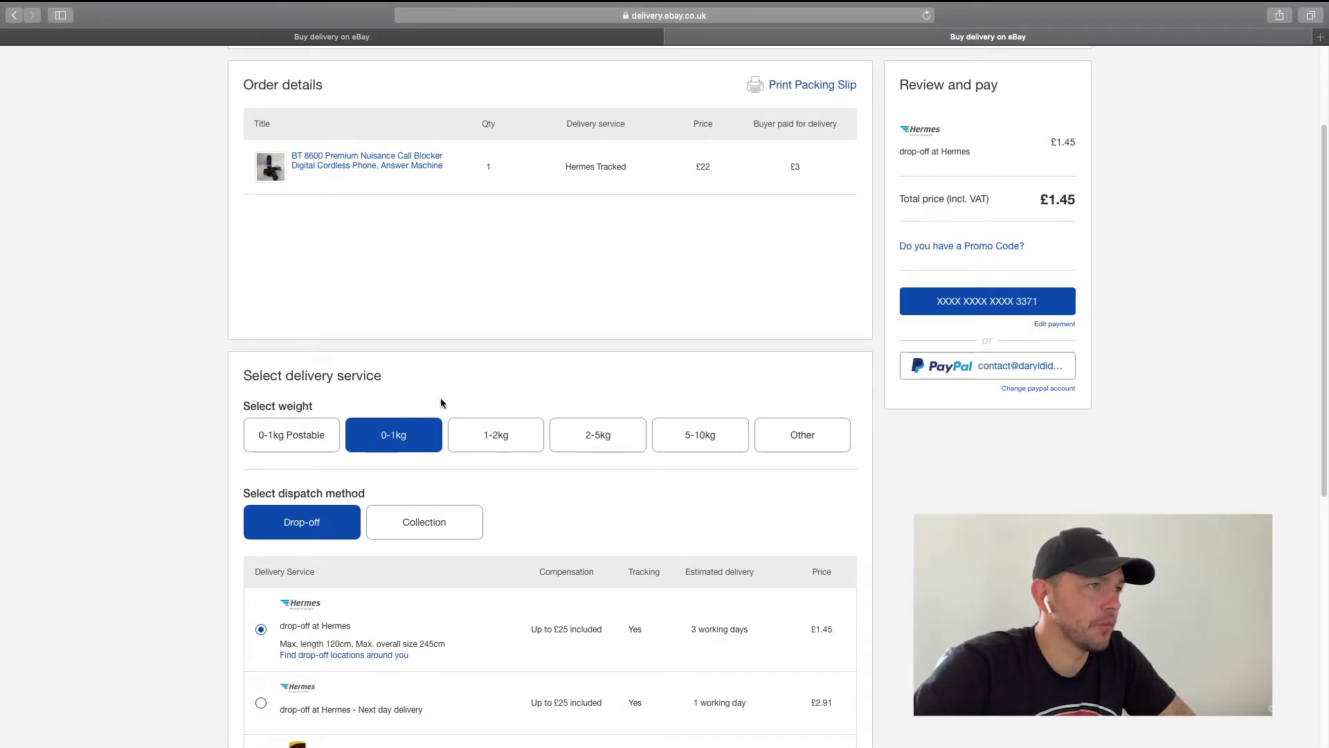
scroll(443, 388, "up", 1)
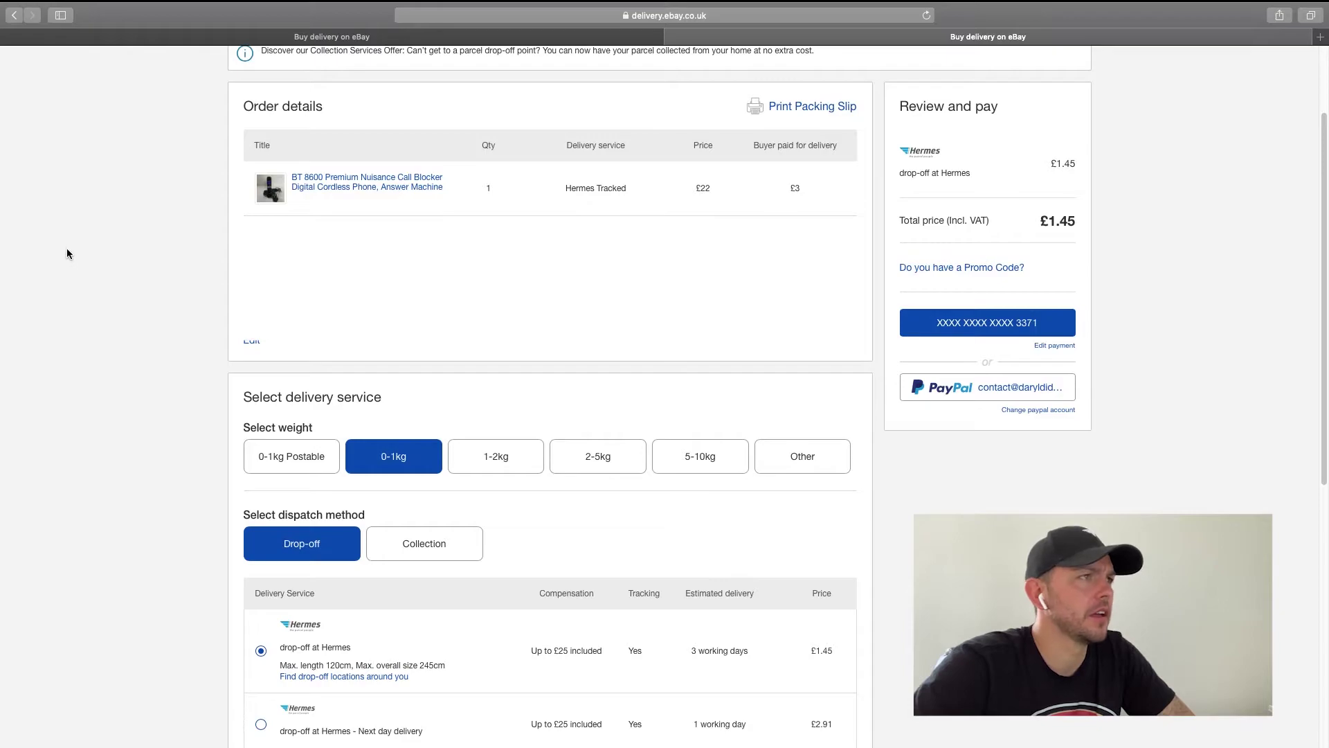
Step: Pay for the Hermes label with PayPal and download the label PDF to review it
left_click(958, 386)
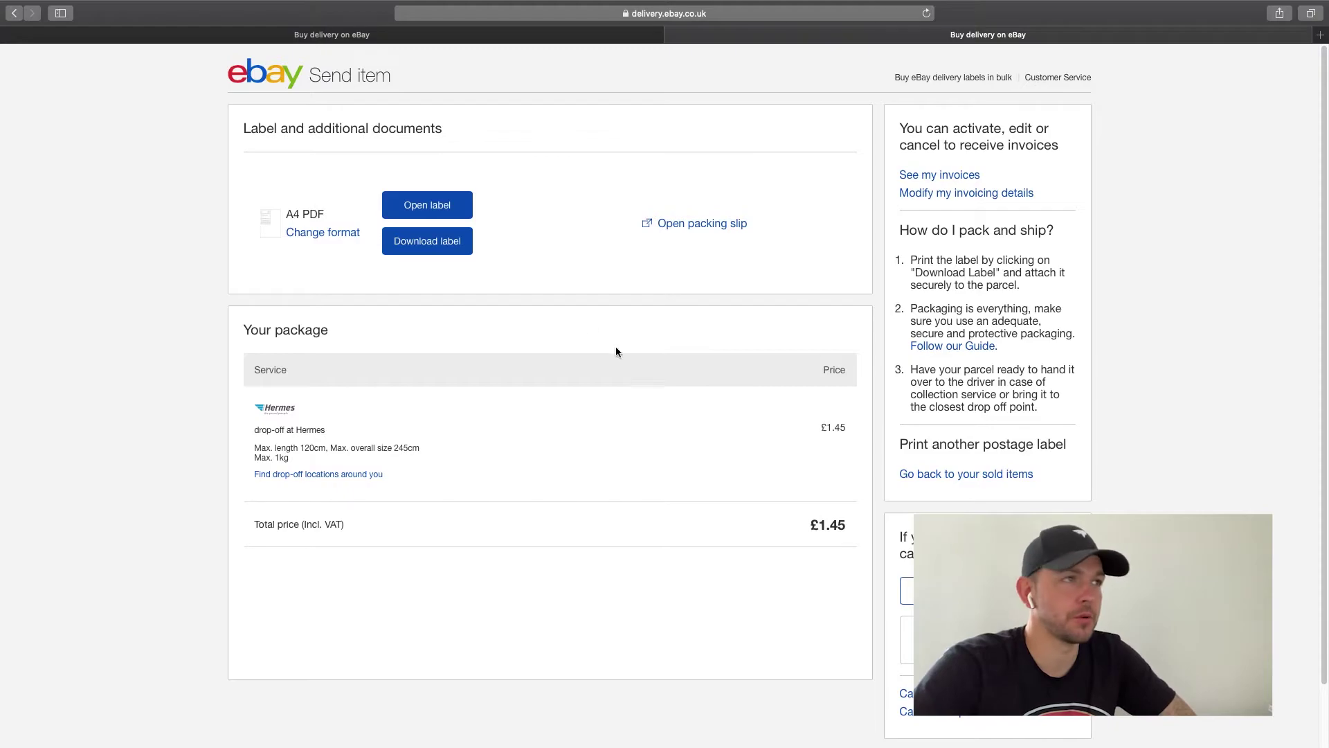
left_click(434, 244)
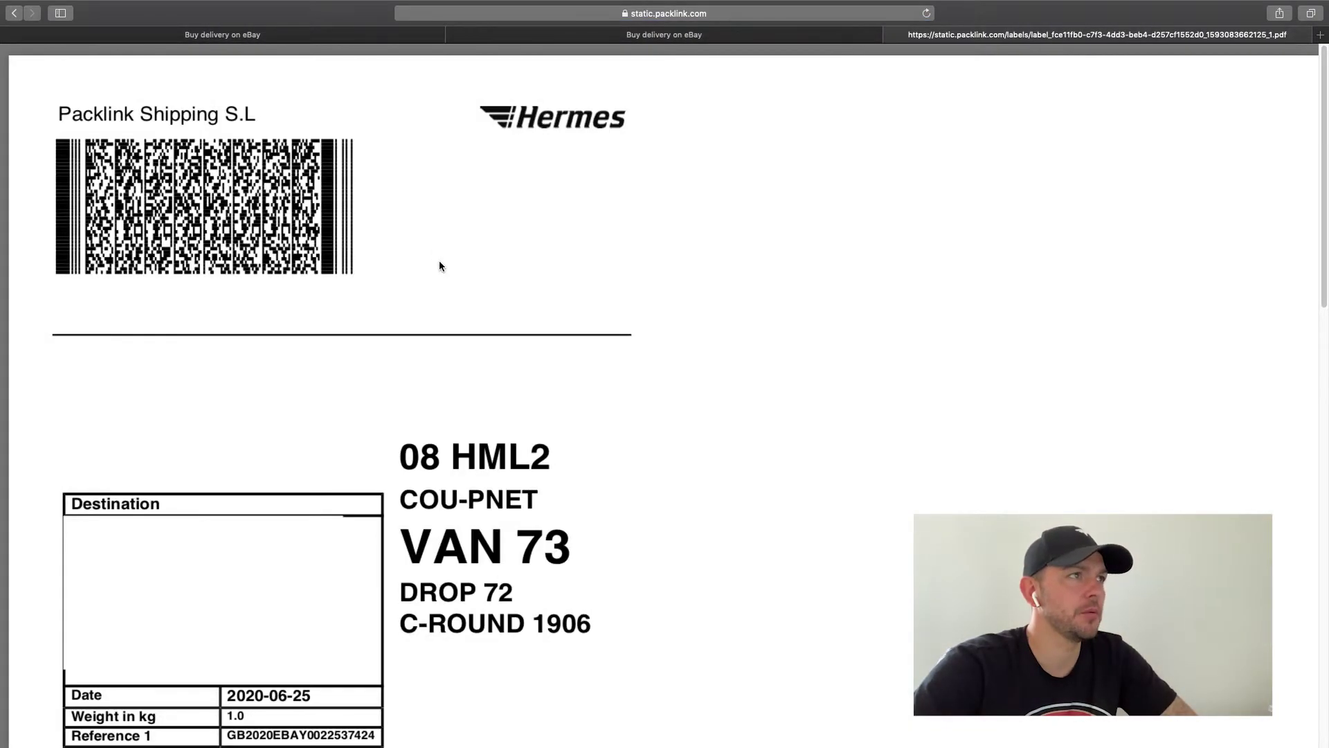
scroll(588, 377, "down", 3)
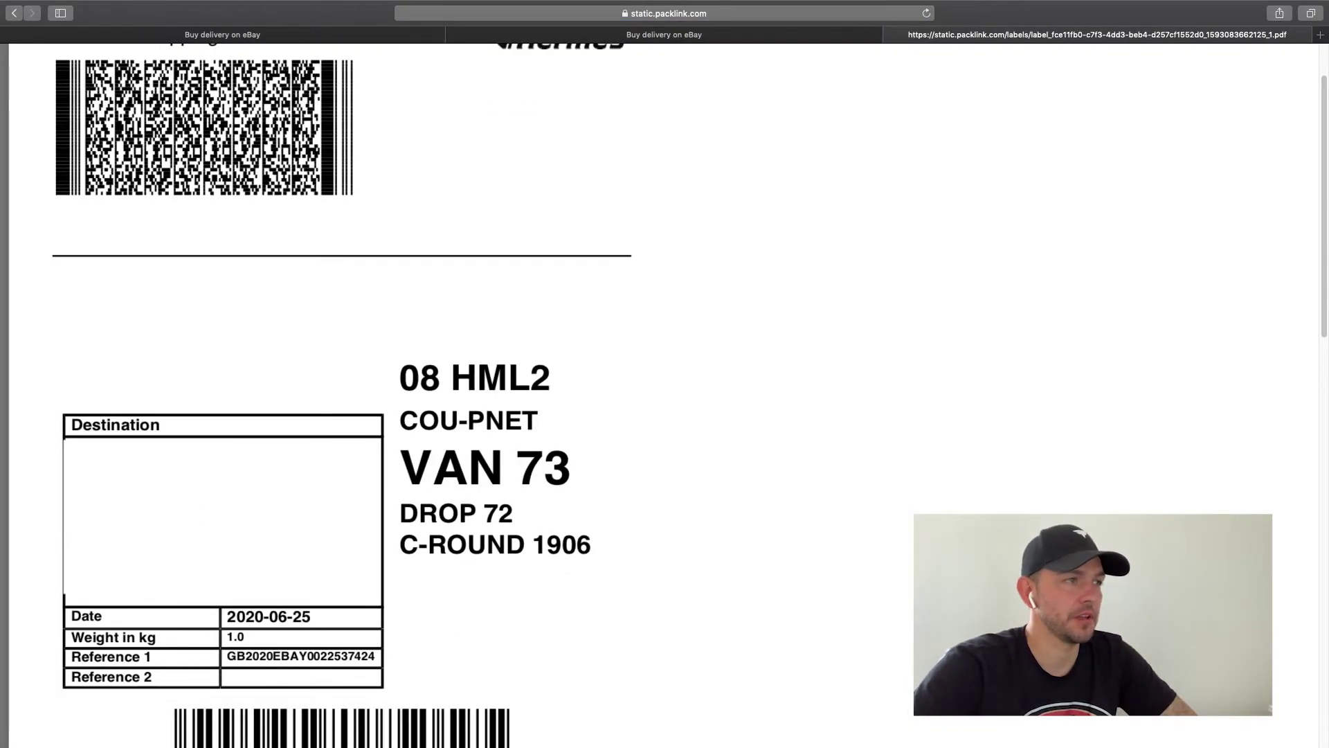
scroll(893, 611, "down", 1)
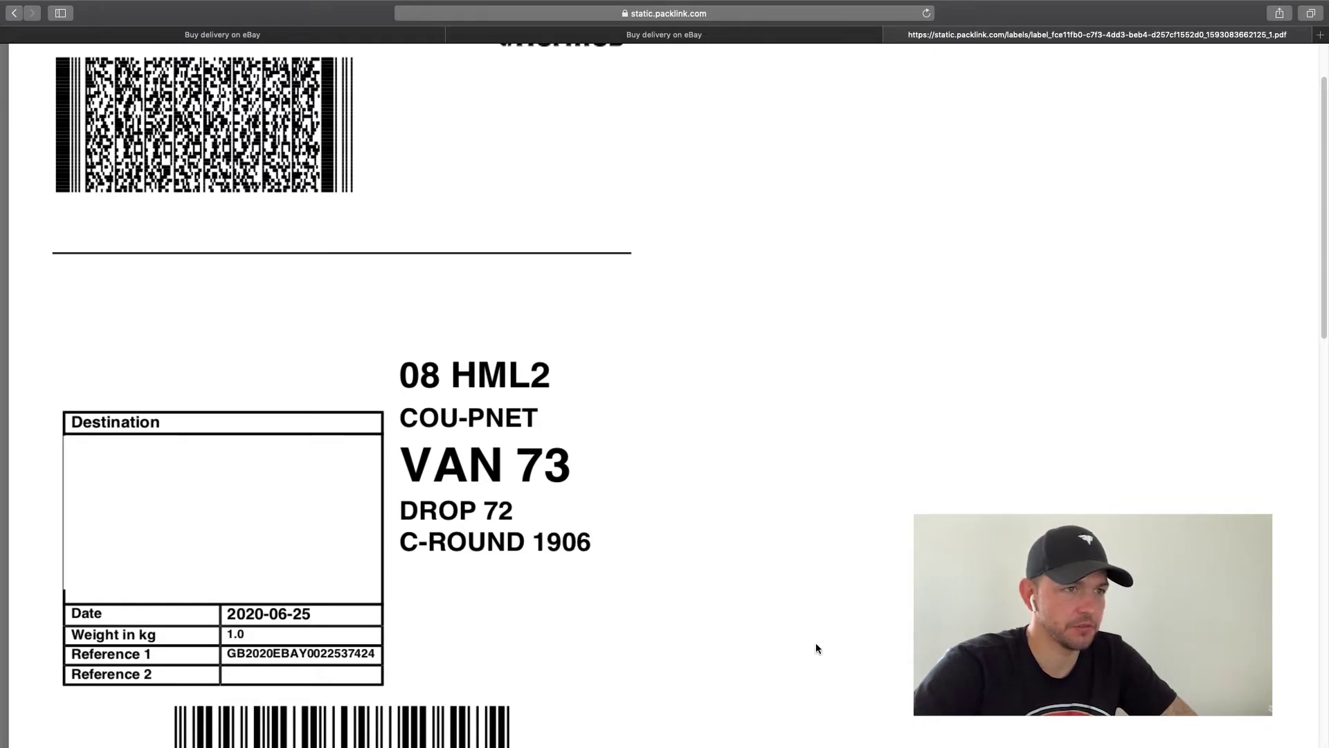
mouse_move(724, 703)
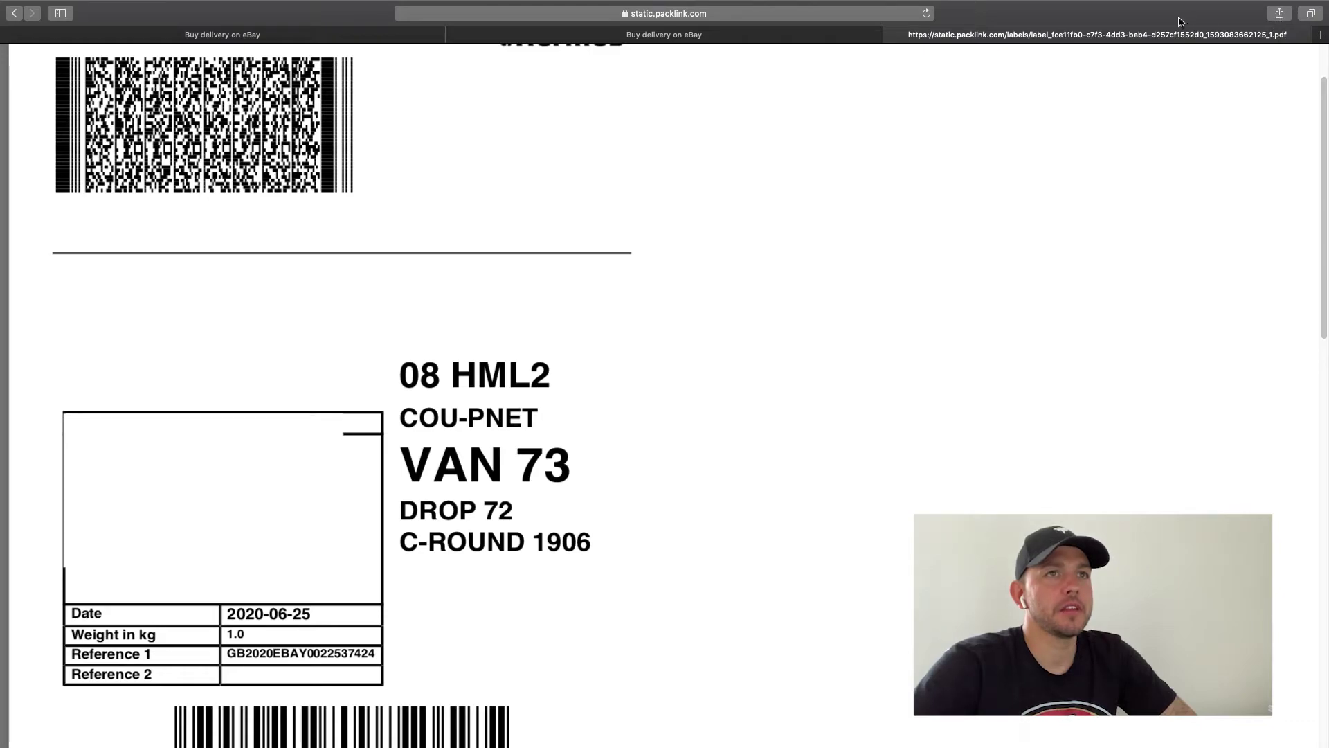
Step: Leave full screen and show the Downloads folder in Finder via the desktop carboot folder
mouse_move(52, 4)
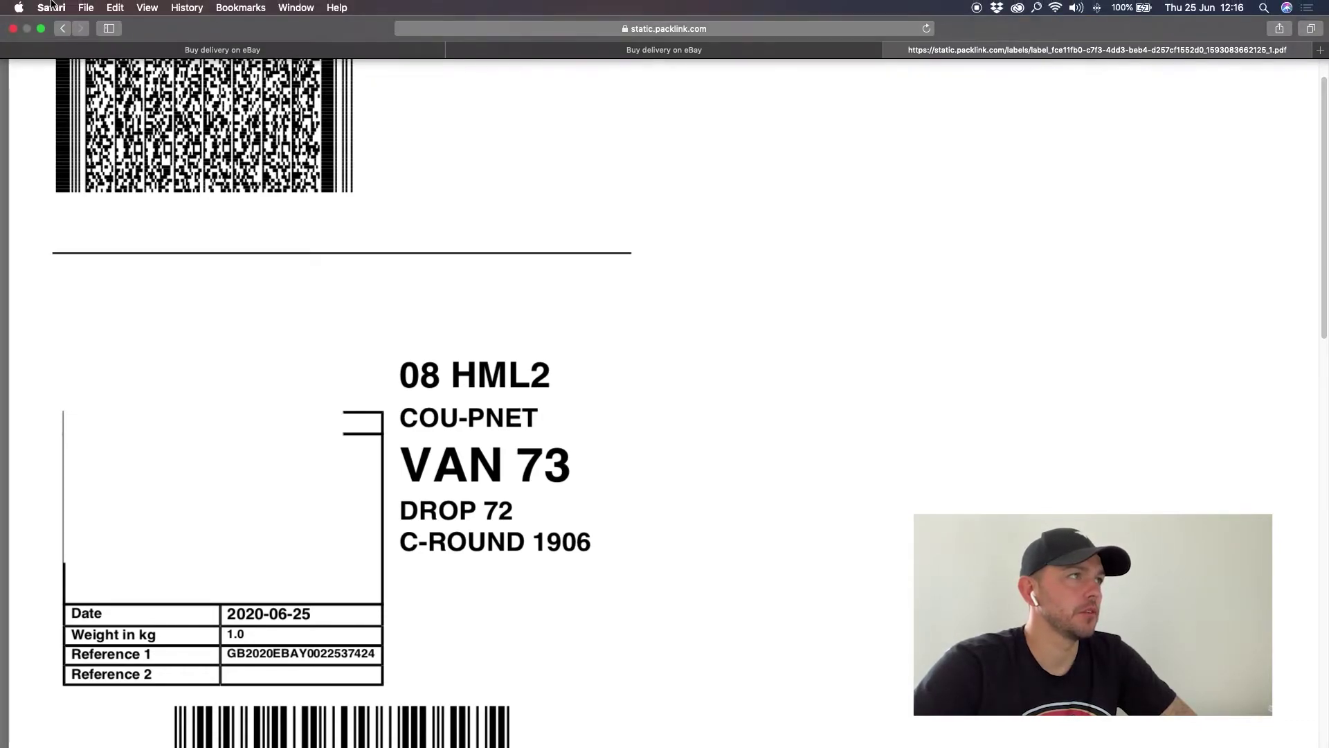
left_click(42, 29)
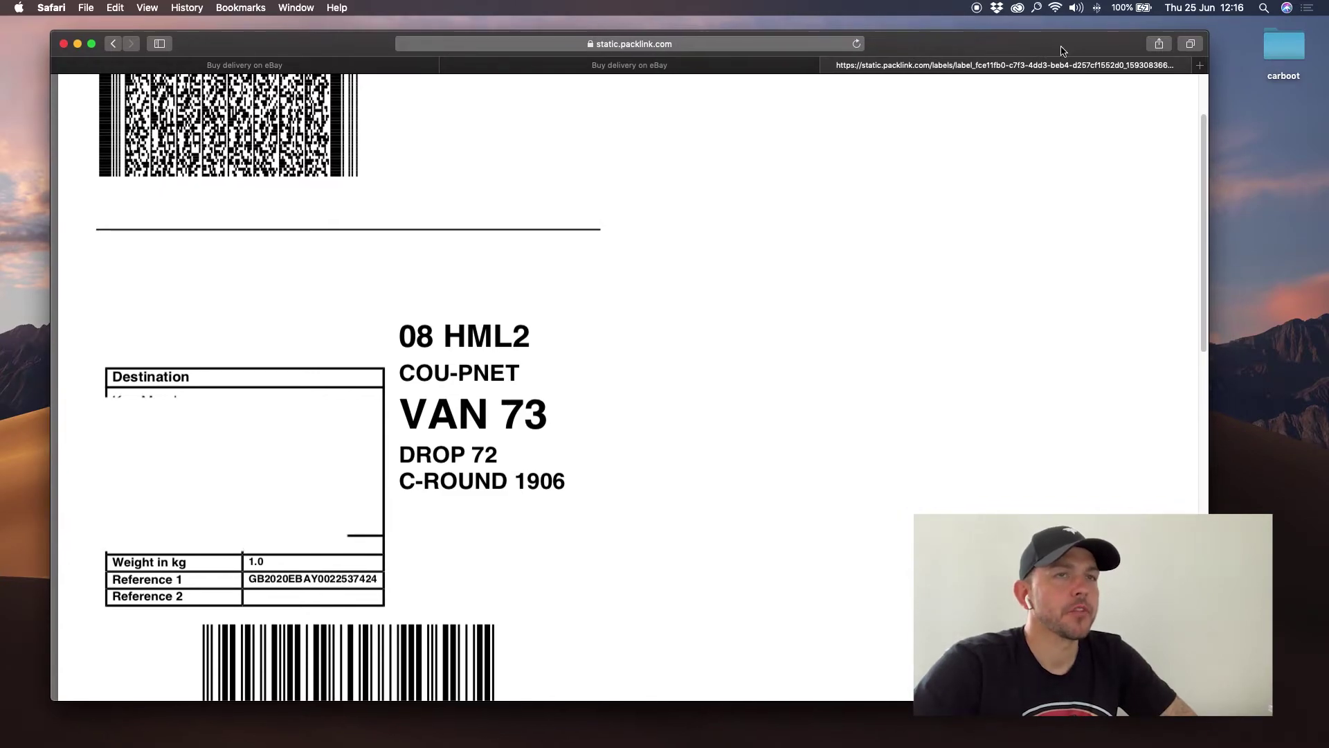
left_click(1275, 52)
double_click(1276, 52)
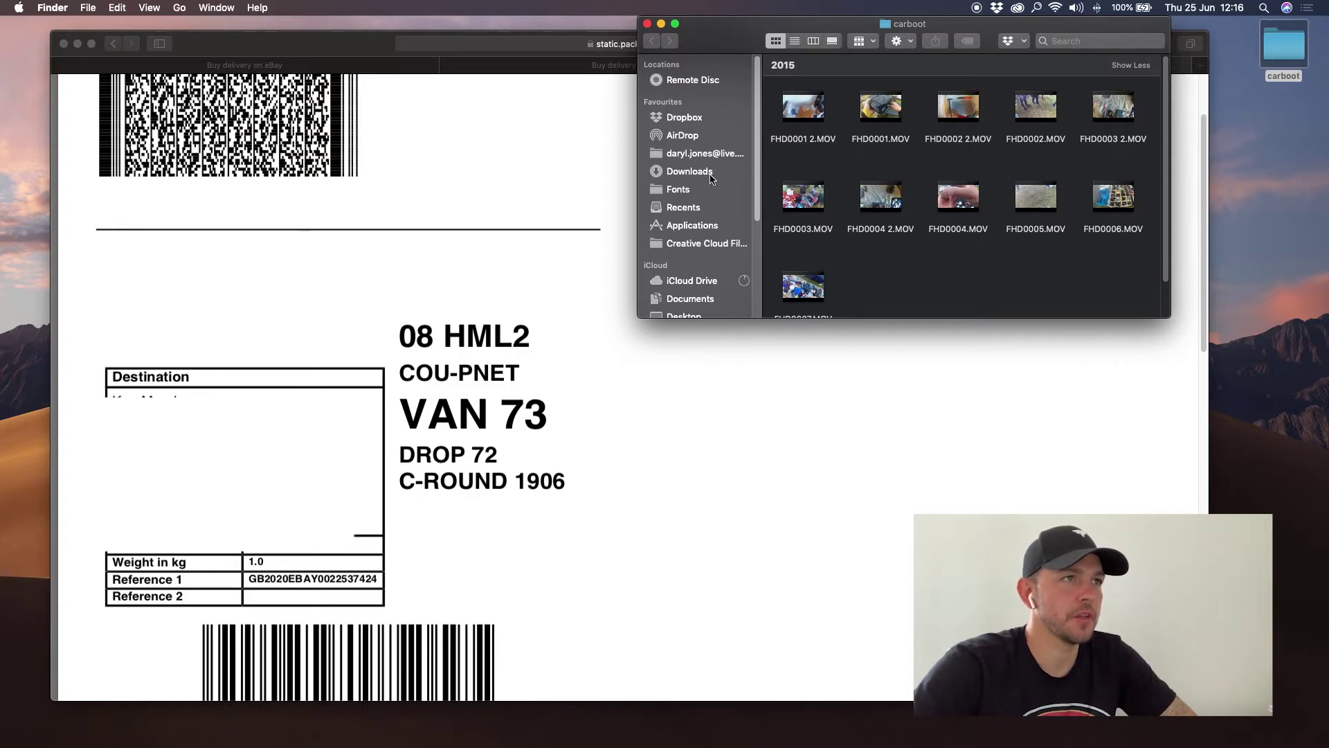
left_click(709, 178)
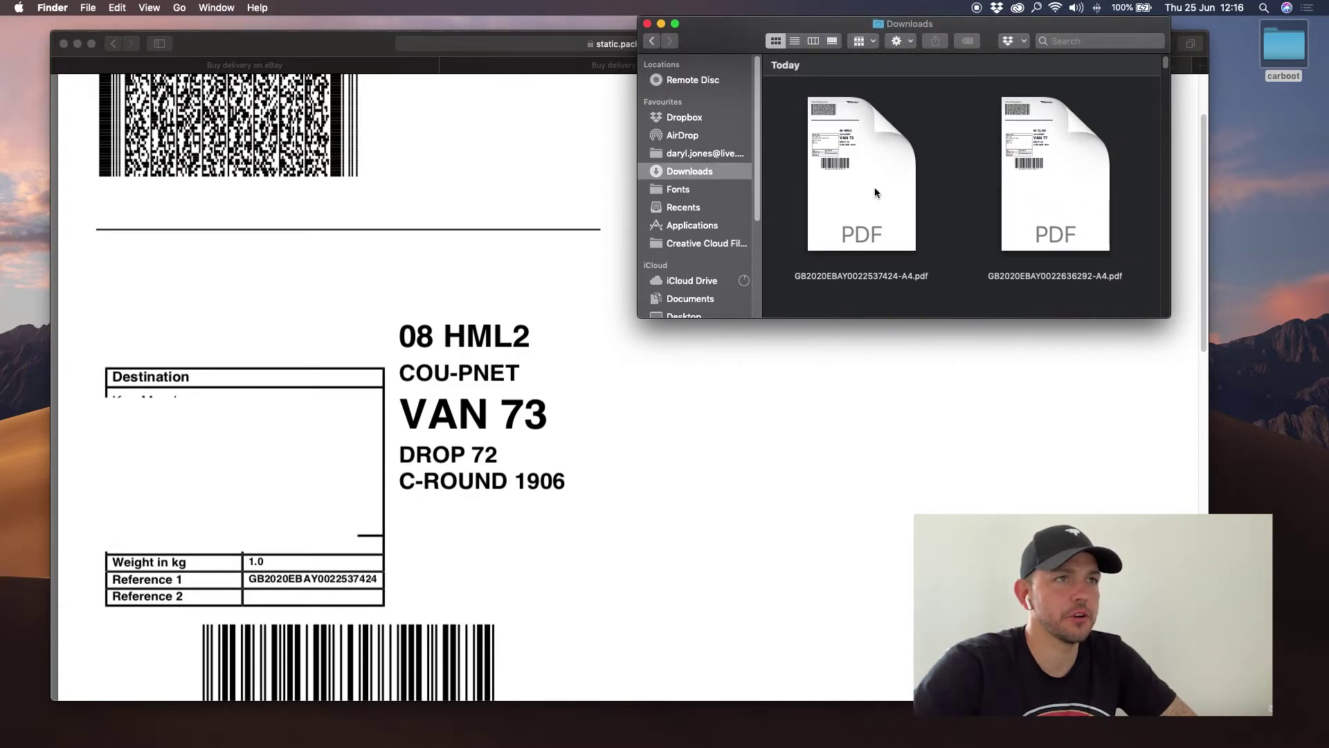
Step: Open the first label PDF full screen in Preview and take a whole-screen screenshot
double_click(874, 187)
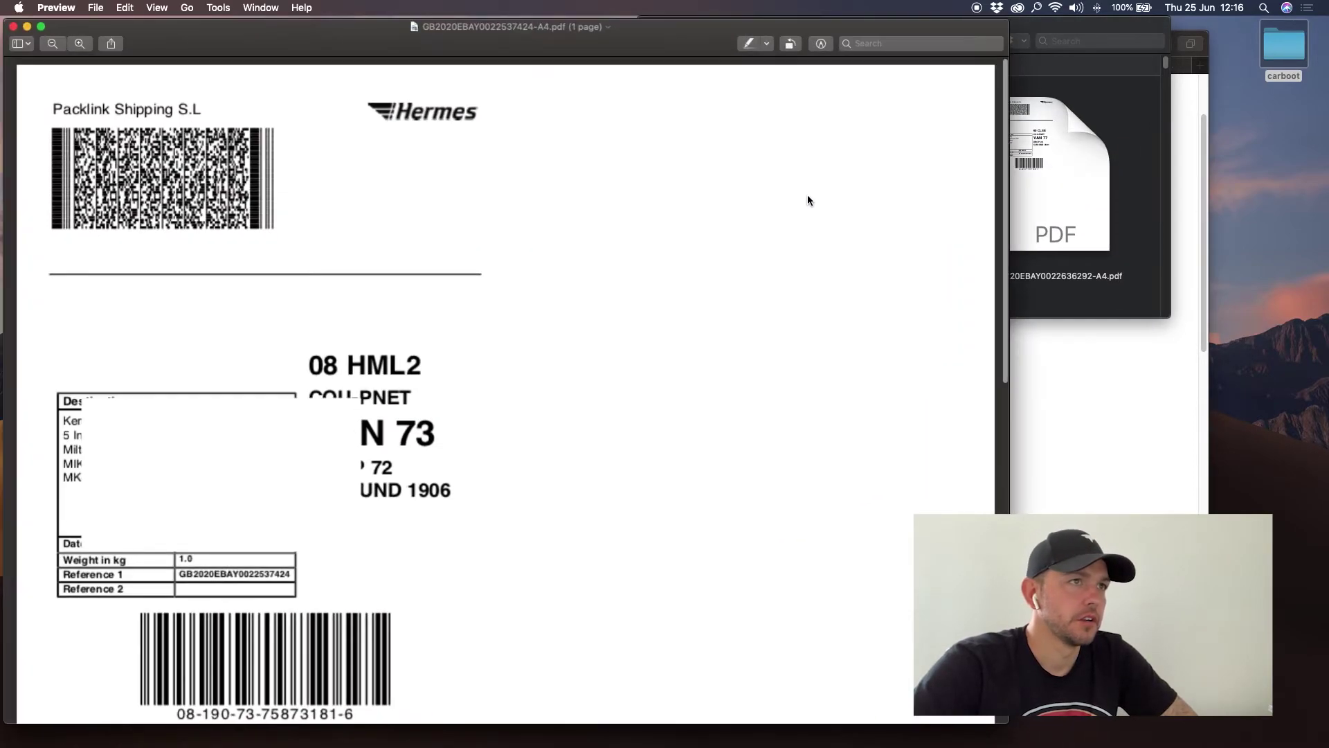
left_click_drag(293, 39, 445, 35)
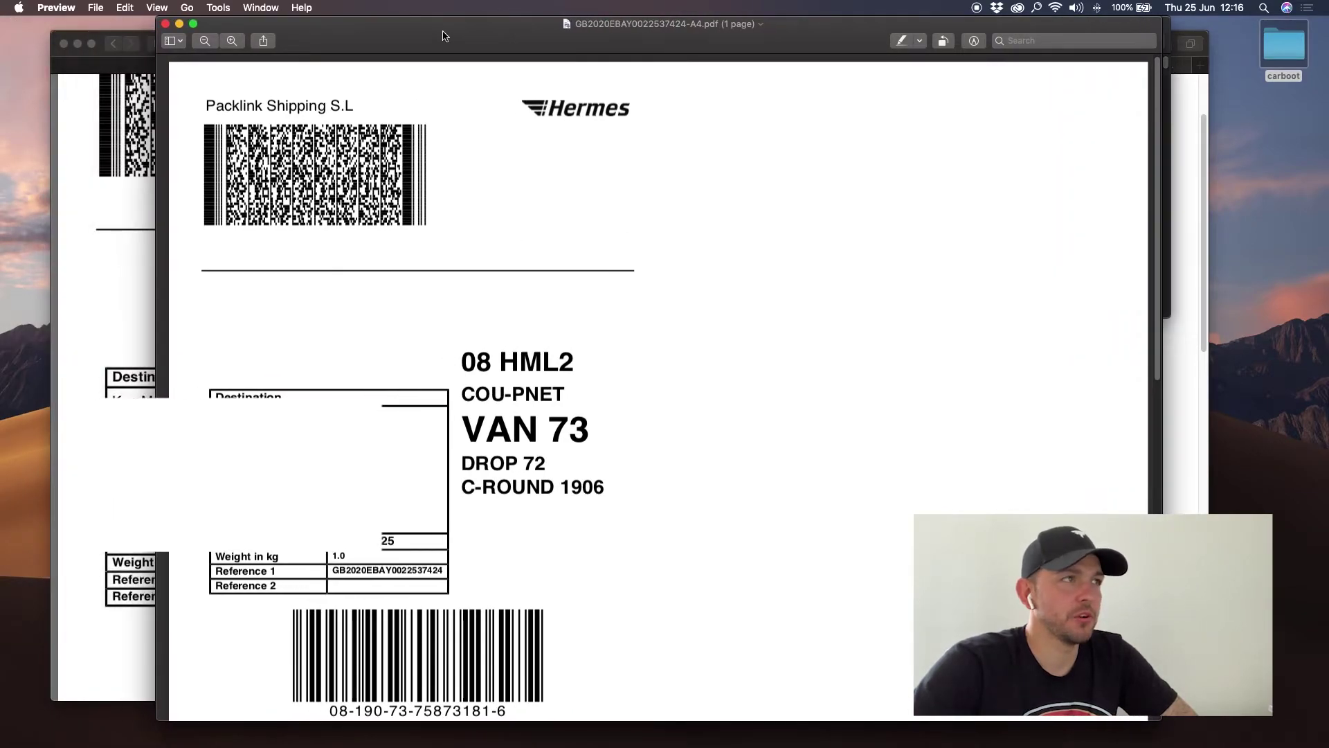
left_click(194, 24)
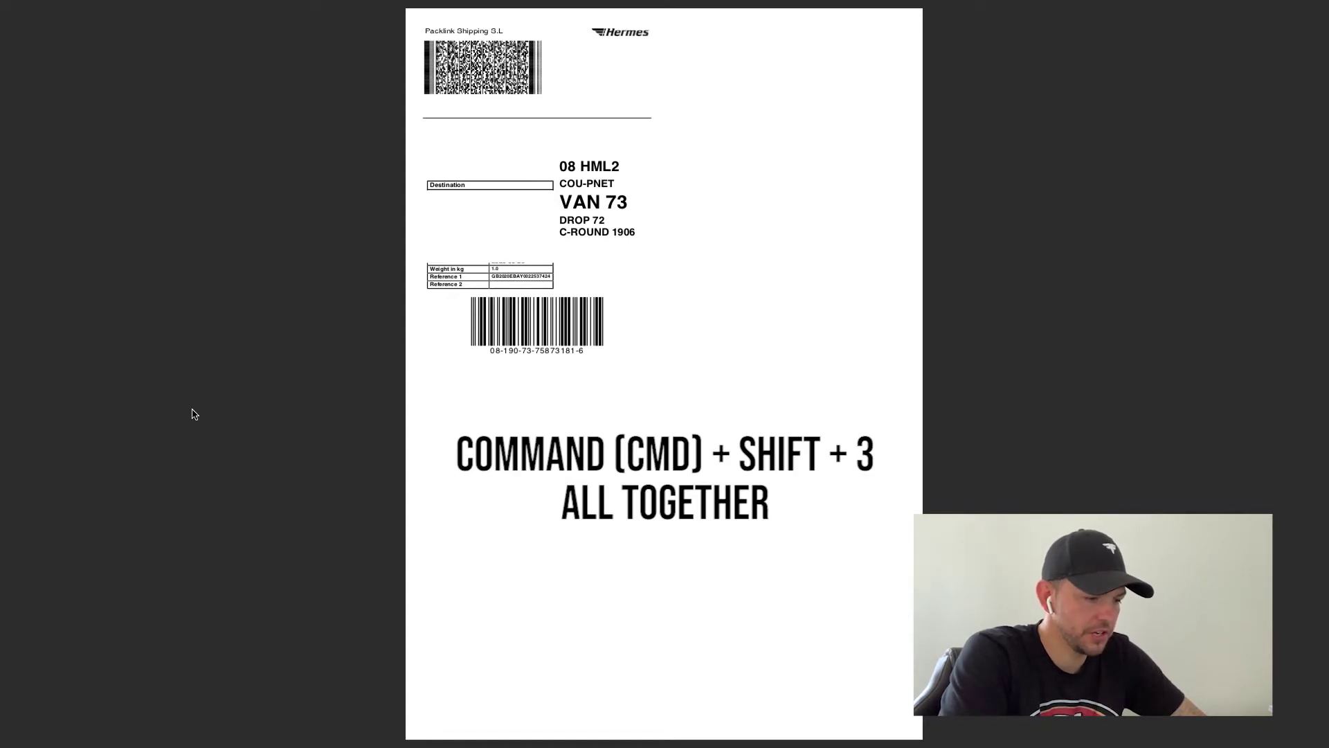
key("super+shift+3")
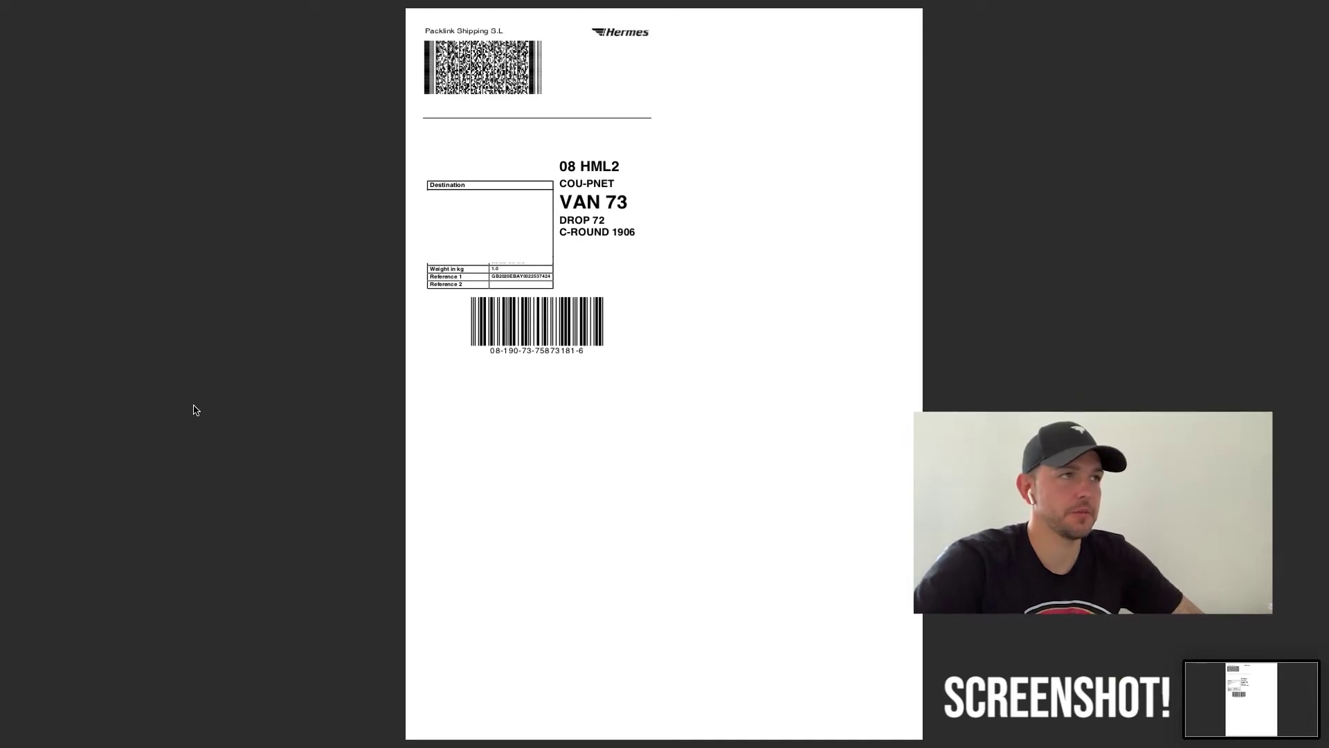
Step: Close the label PDF and the Downloads window, then open the label screenshot from the desktop
mouse_move(2, 3)
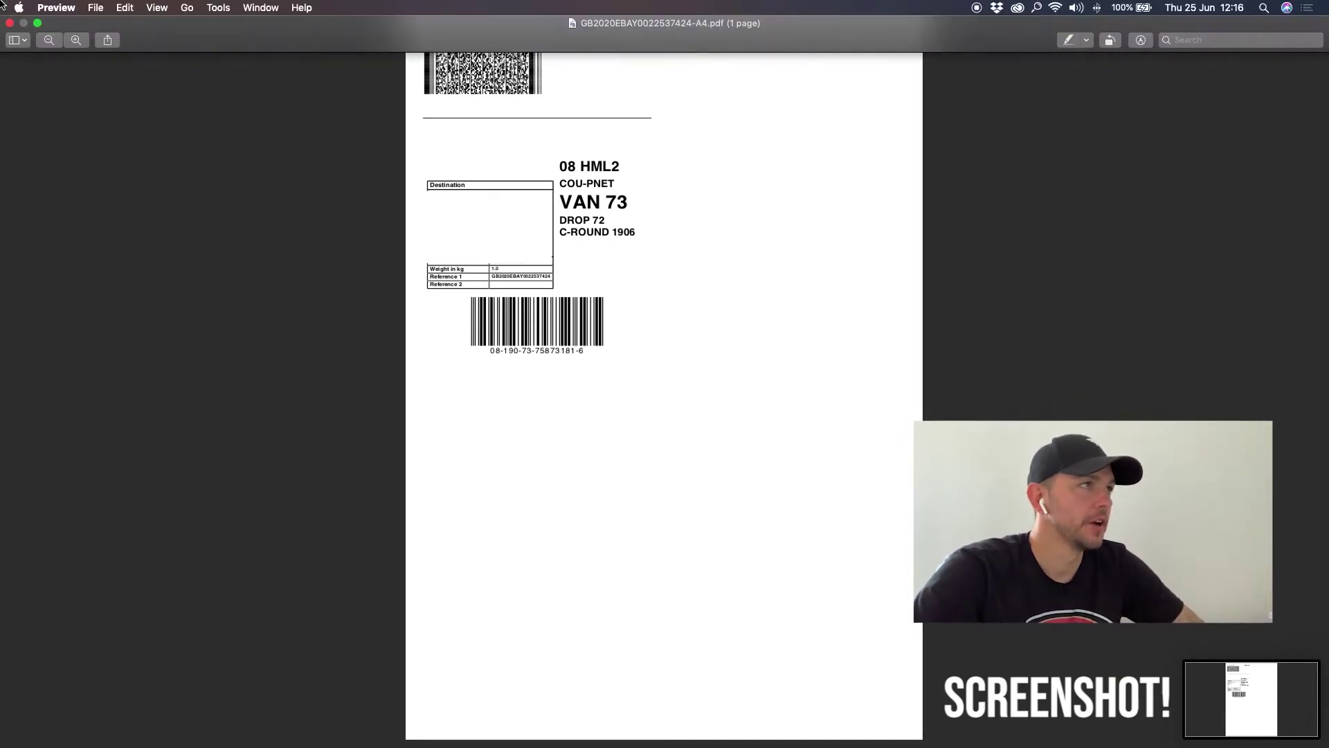
left_click(37, 23)
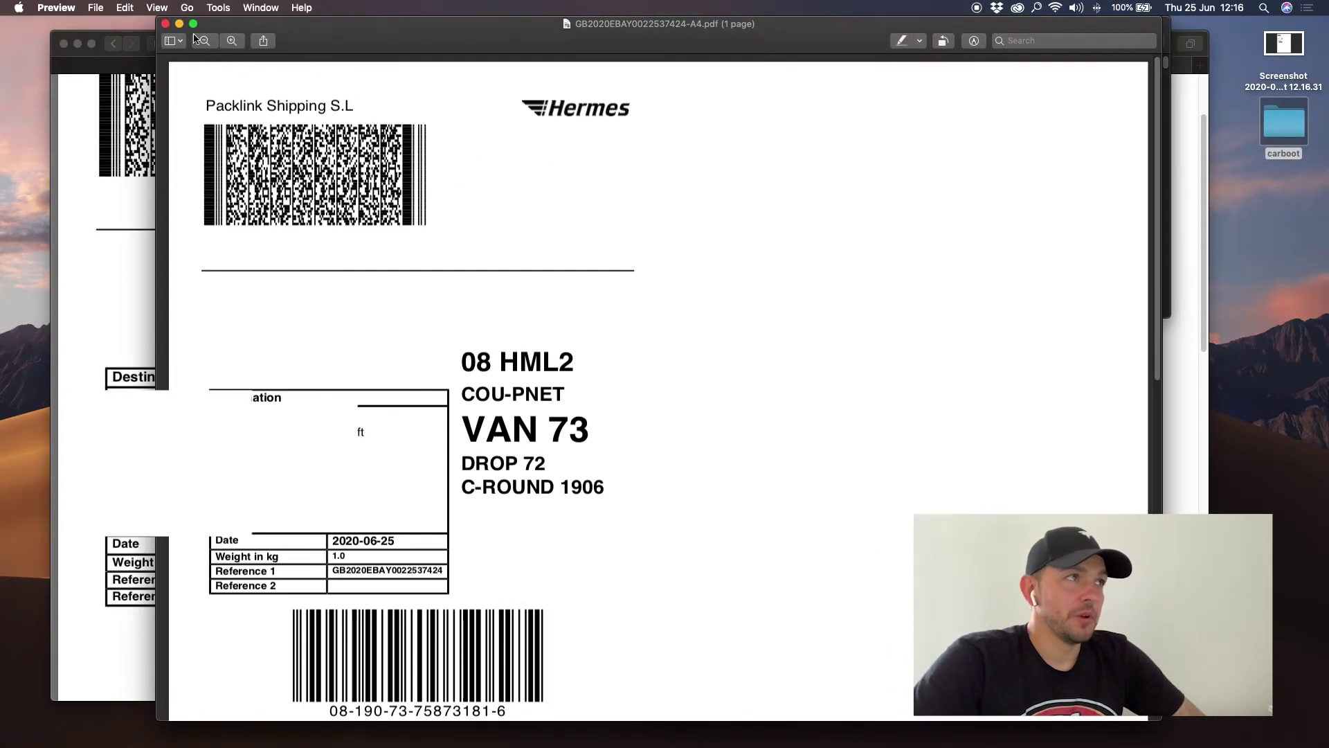
left_click(165, 23)
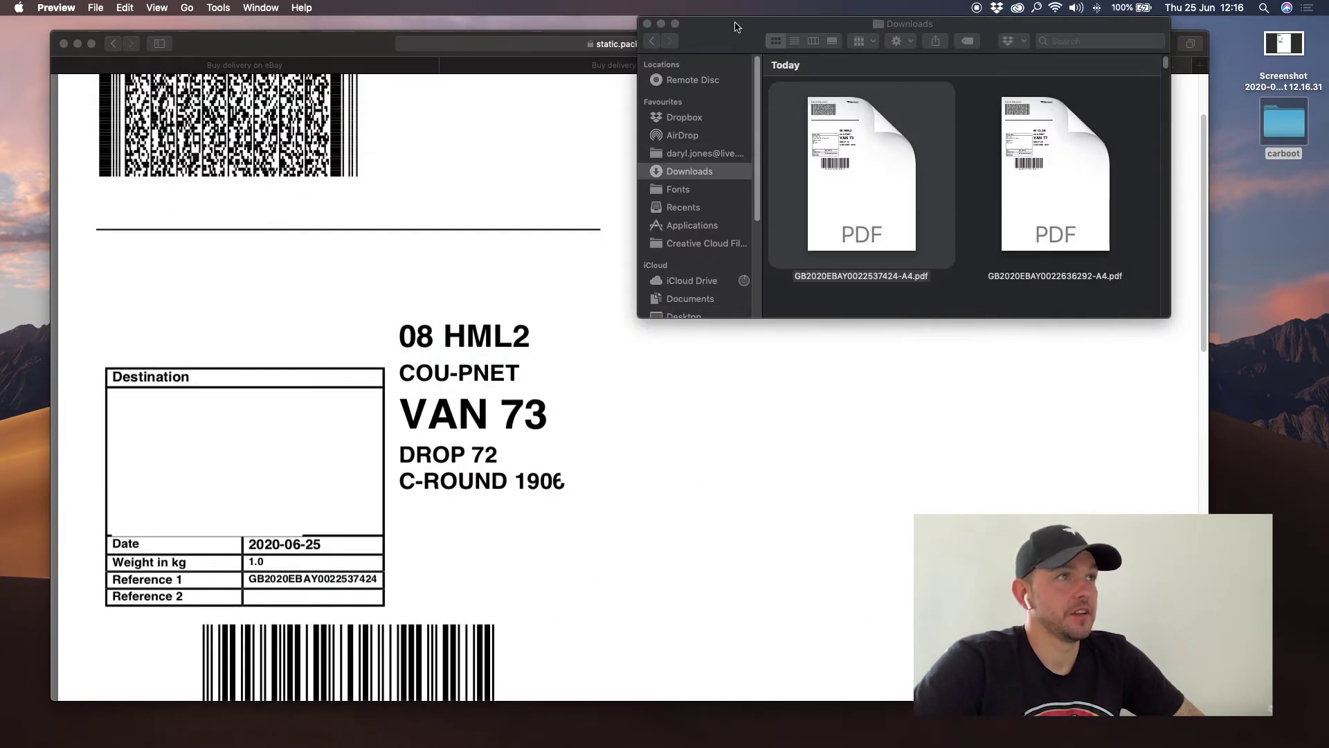
left_click(647, 24)
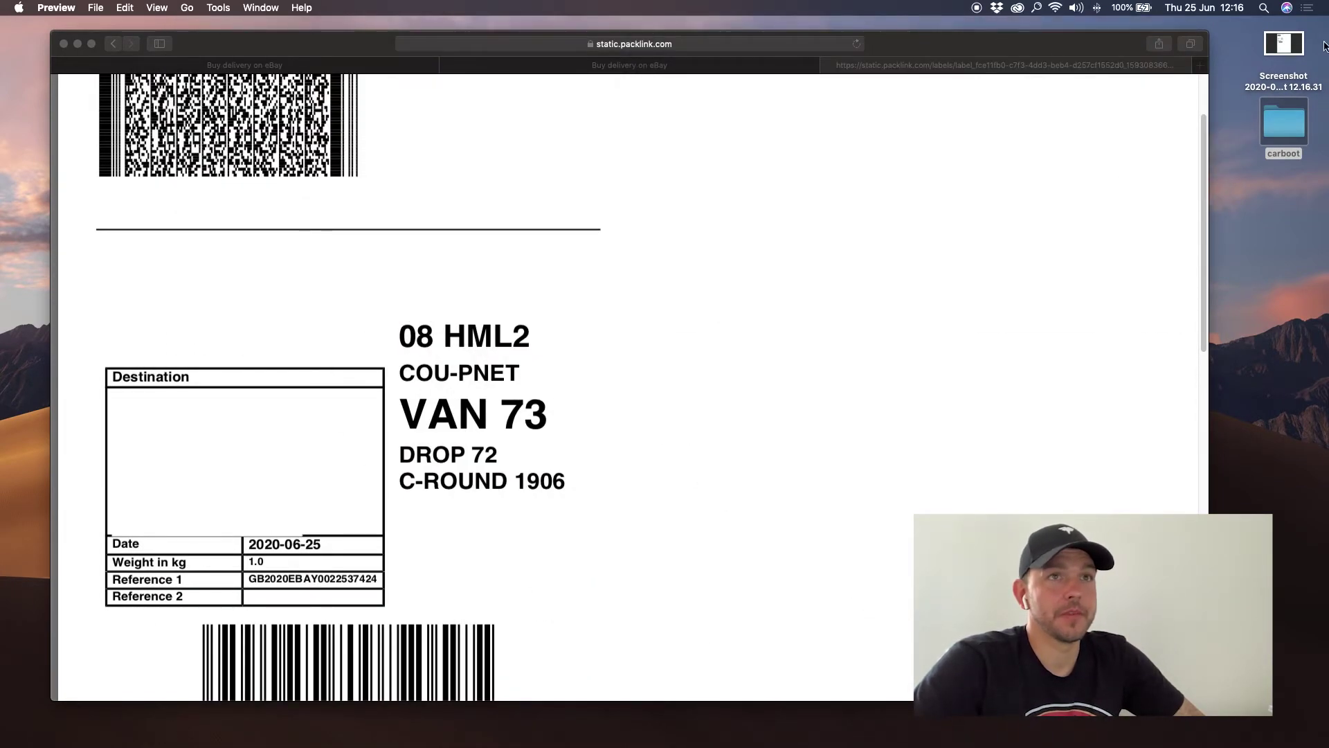
double_click(1298, 46)
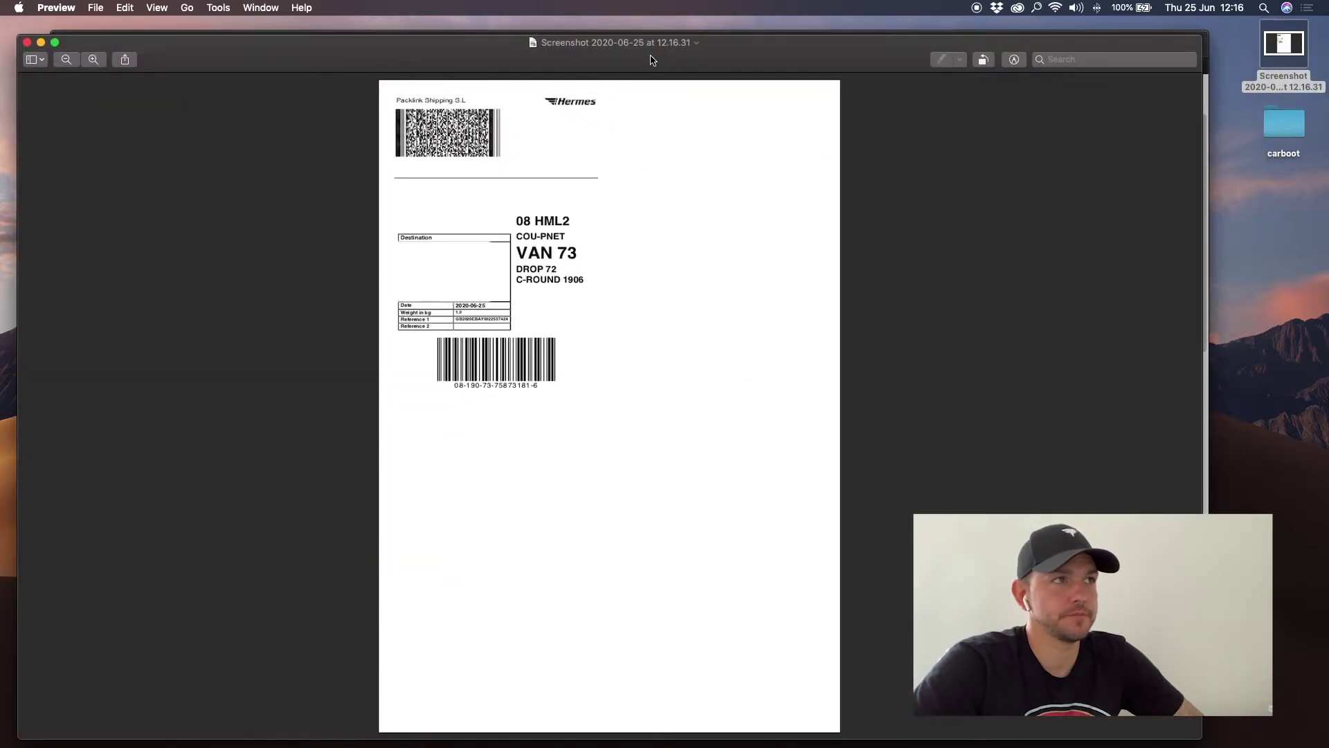
Step: Cut the Hermes label area from the screenshot into a new document from the clipboard
left_click_drag(457, 53, 499, 40)
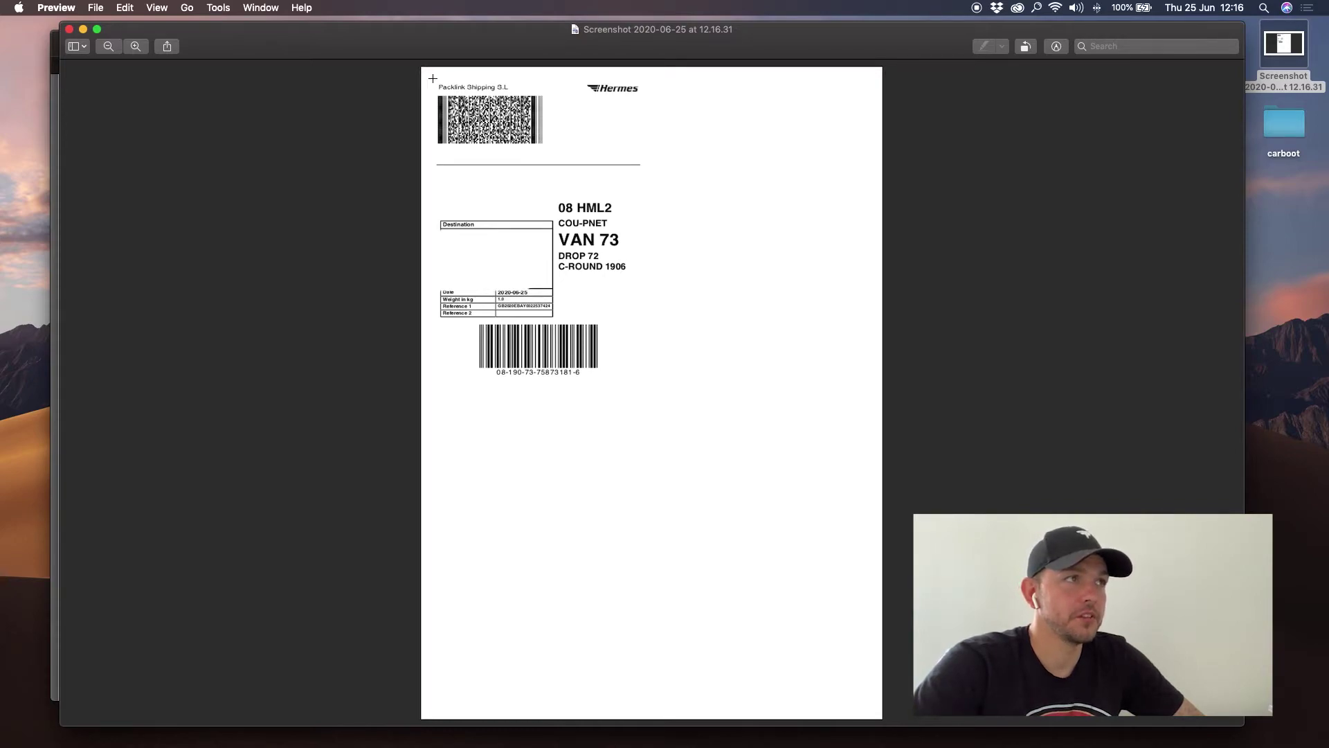
left_click_drag(433, 78, 650, 393)
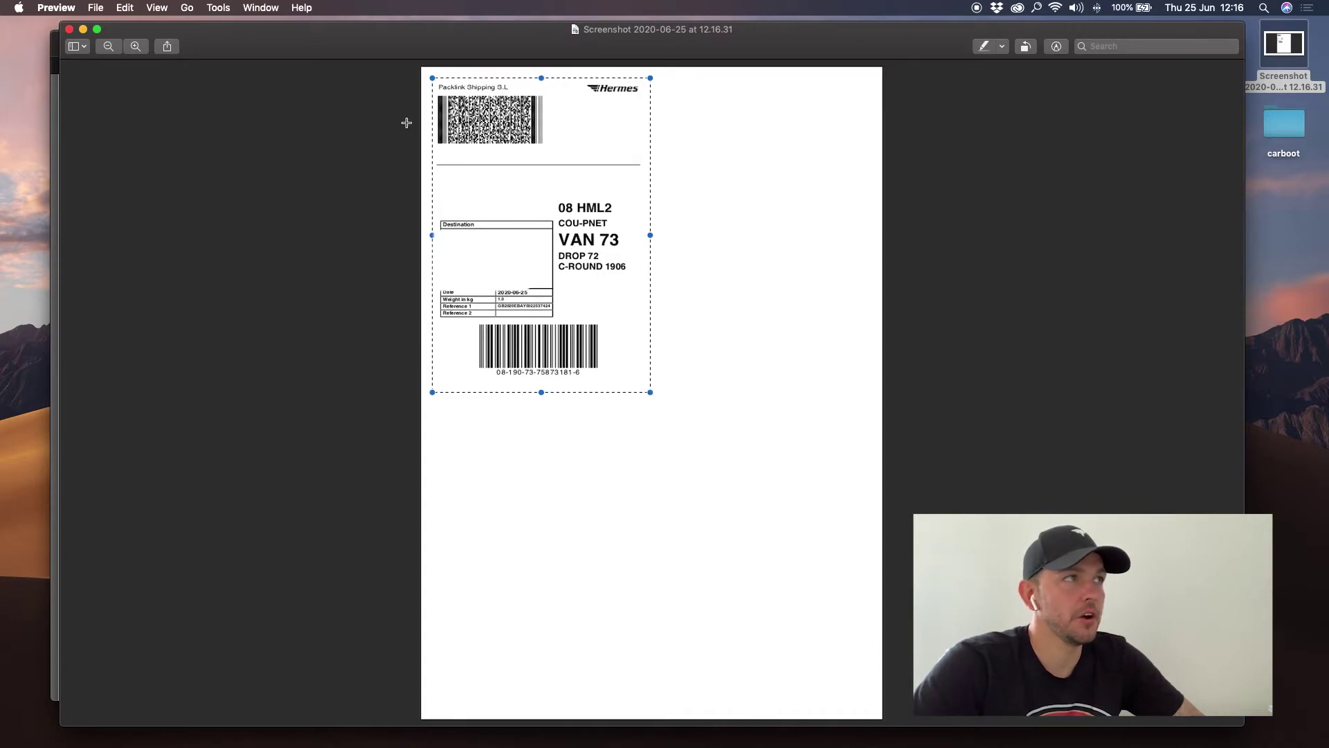
left_click(125, 8)
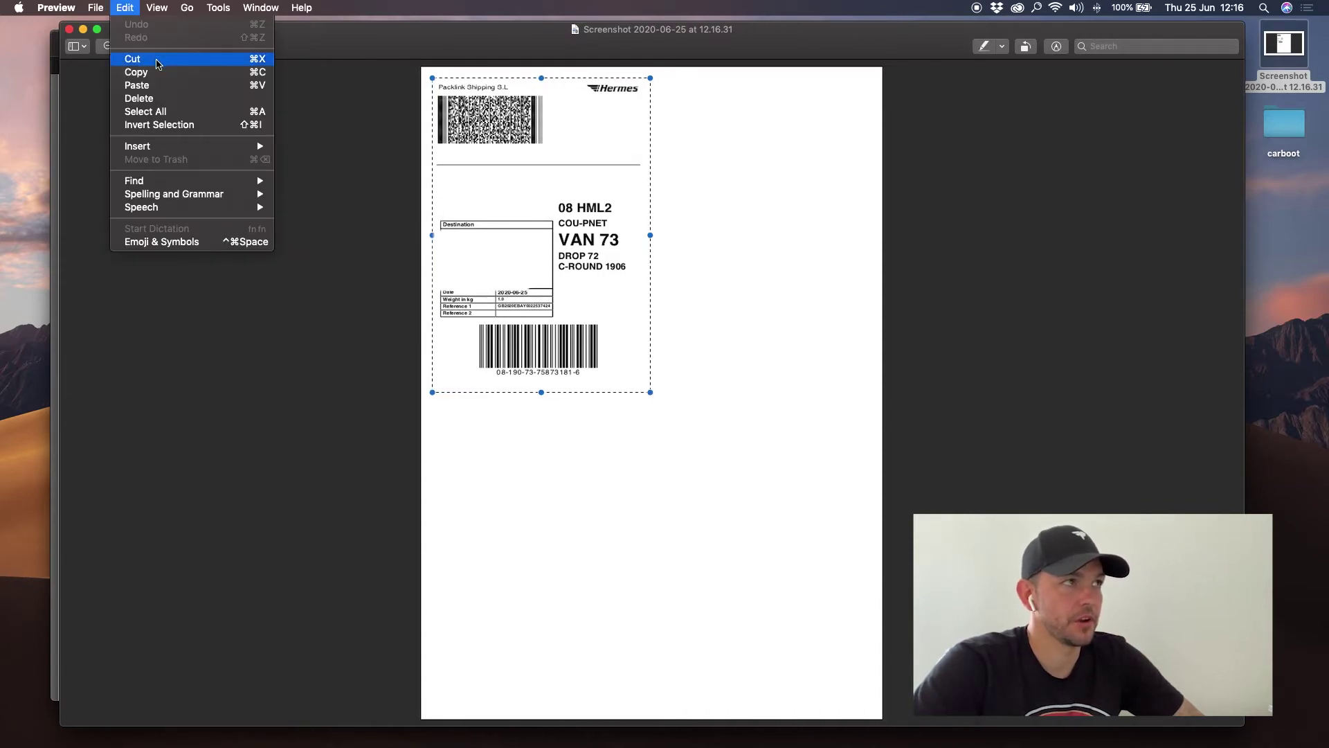
left_click(157, 63)
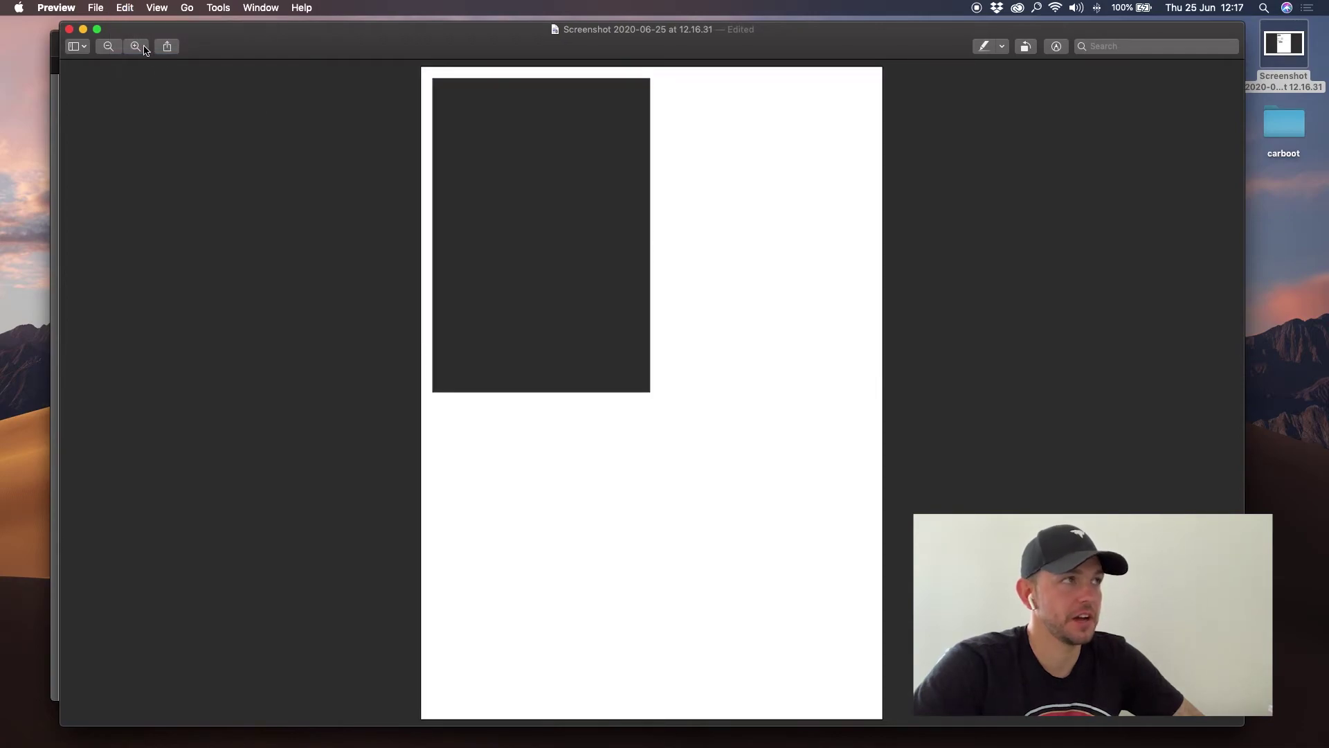
left_click(100, 9)
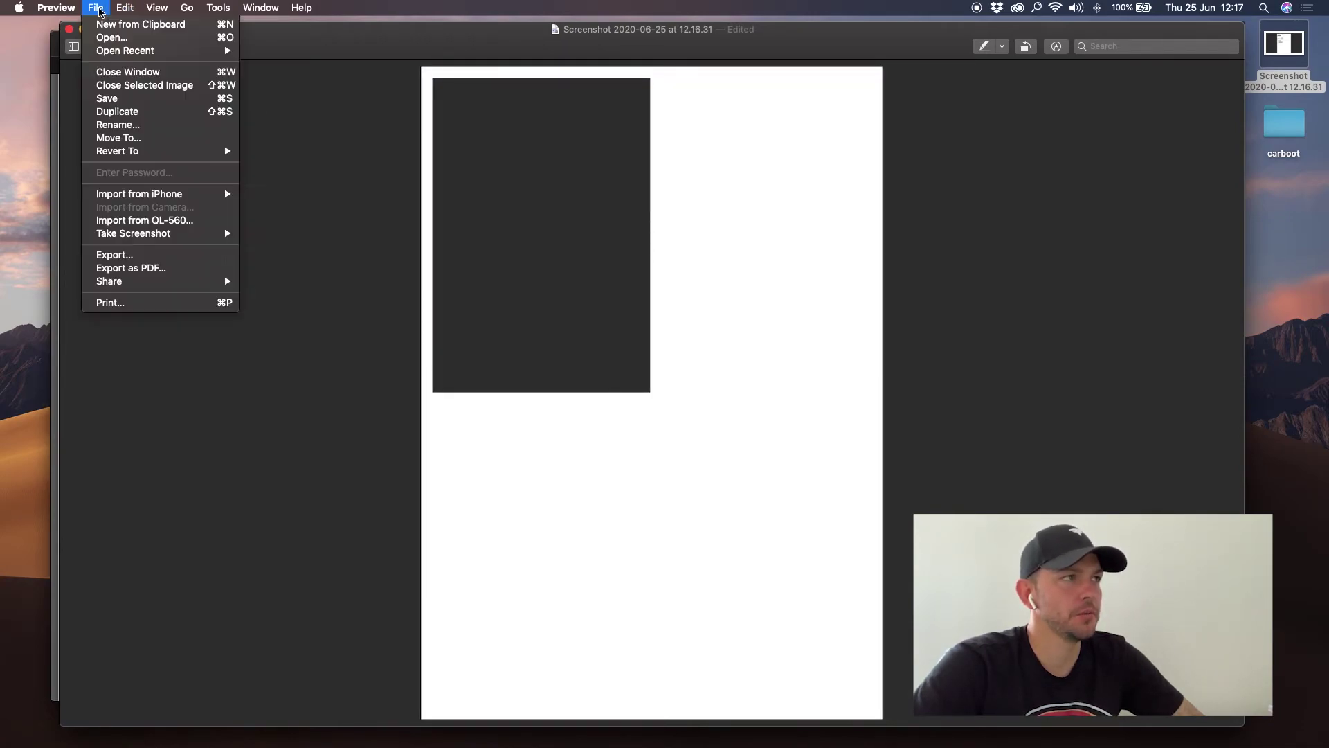
left_click(130, 30)
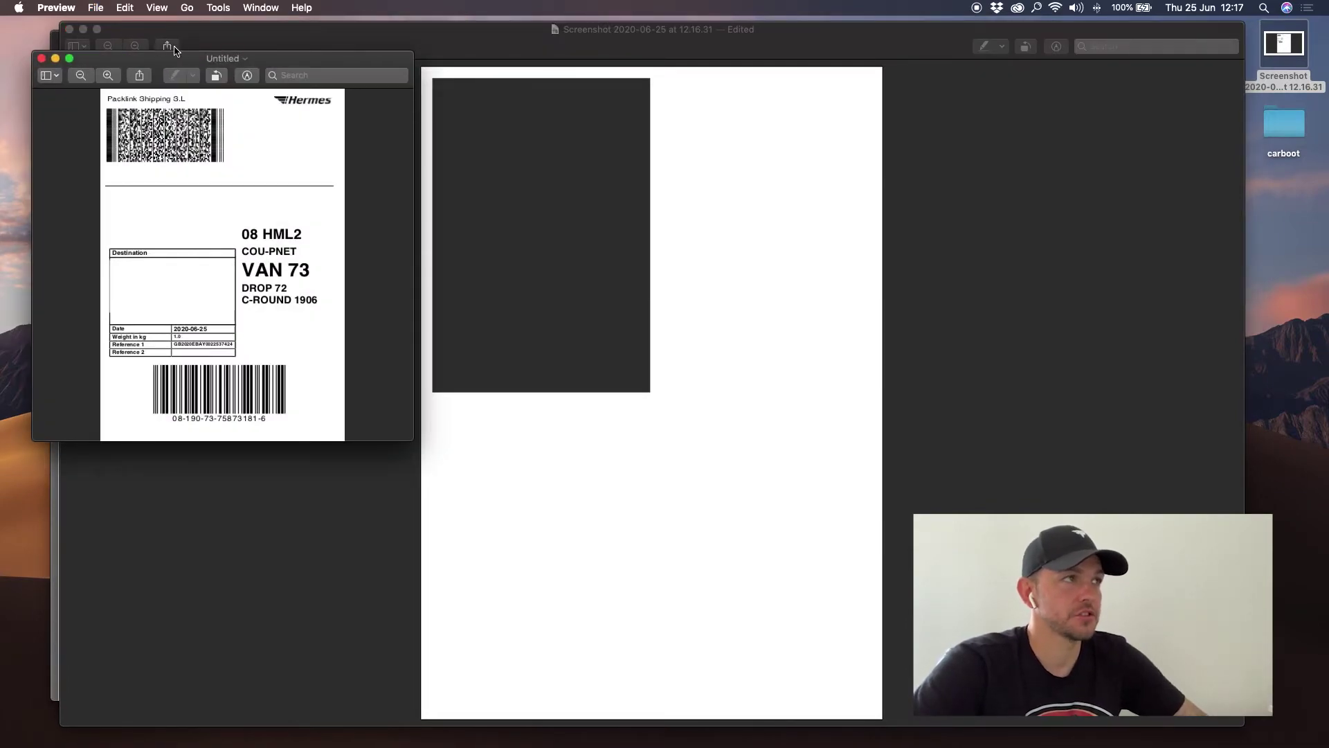
left_click_drag(259, 62, 369, 96)
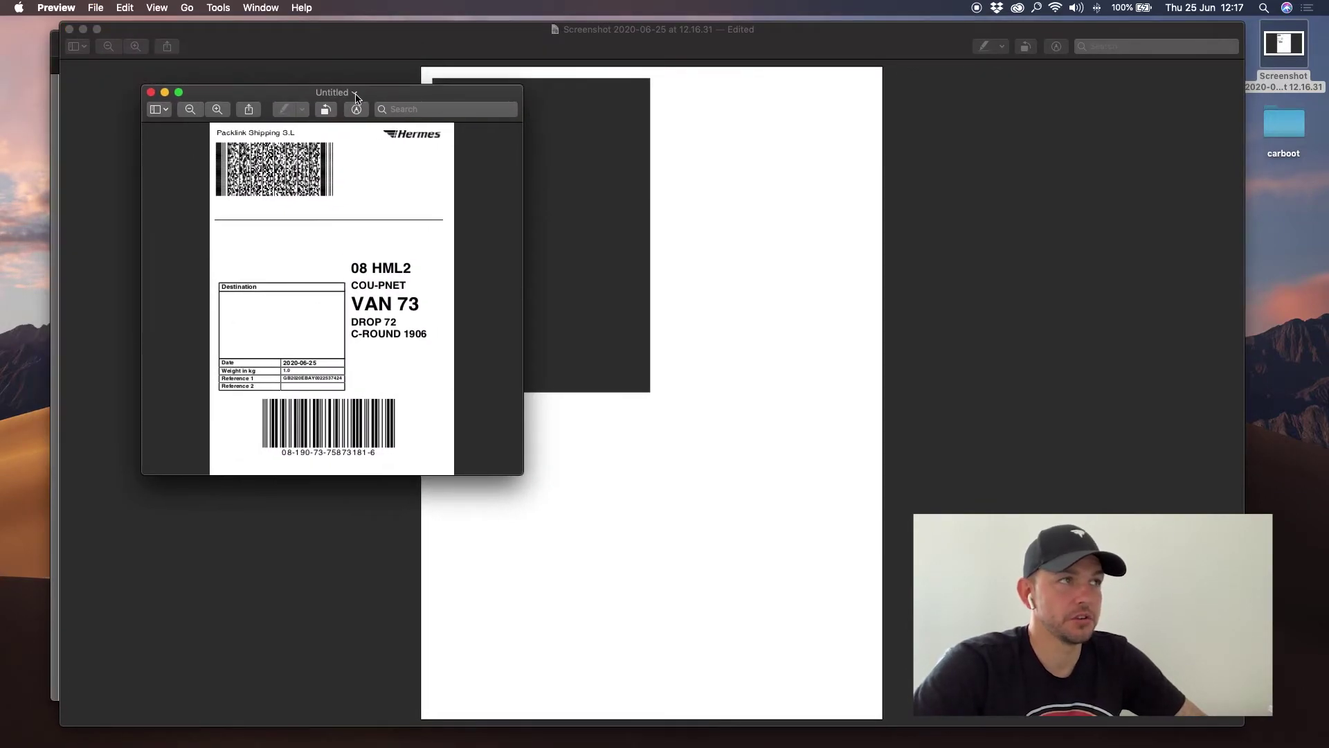
Step: Open the Brother QL-560 print dialog for the untitled label and browse the 62 mm x 100 mm sizes
left_click(96, 8)
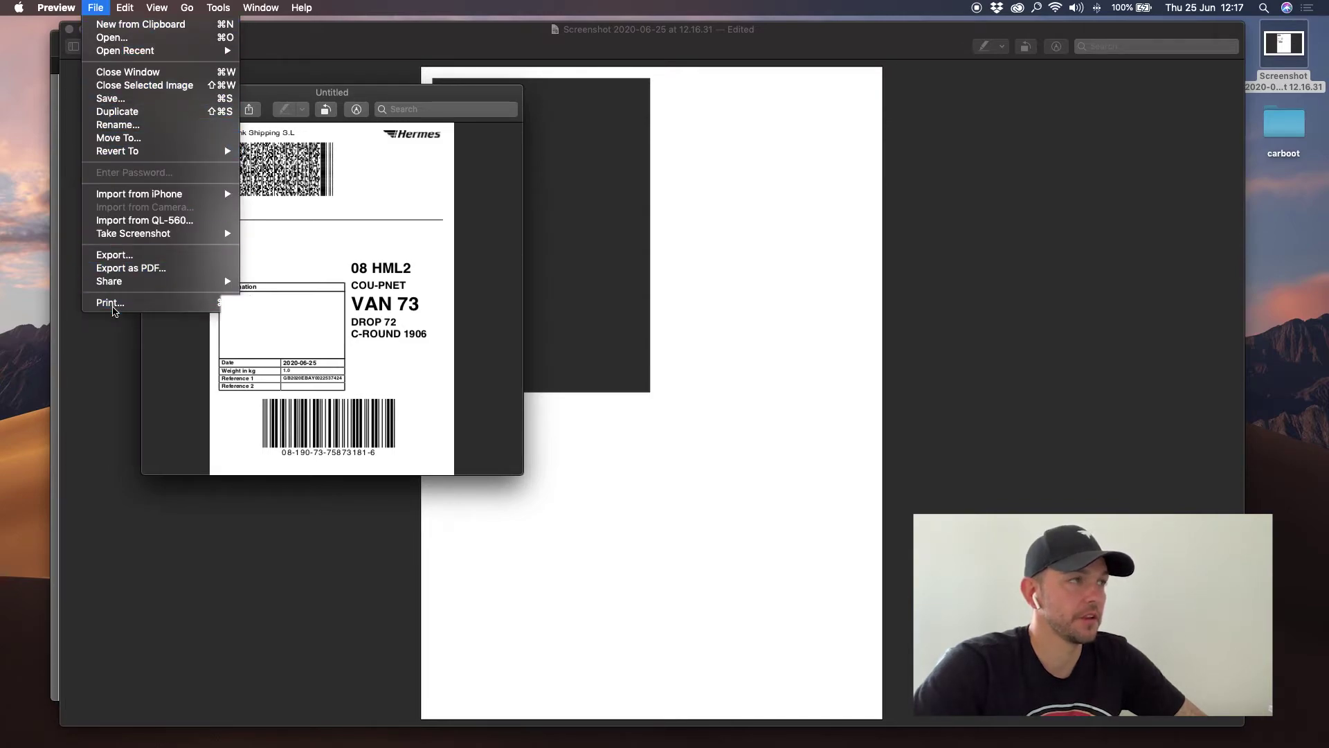
left_click(111, 302)
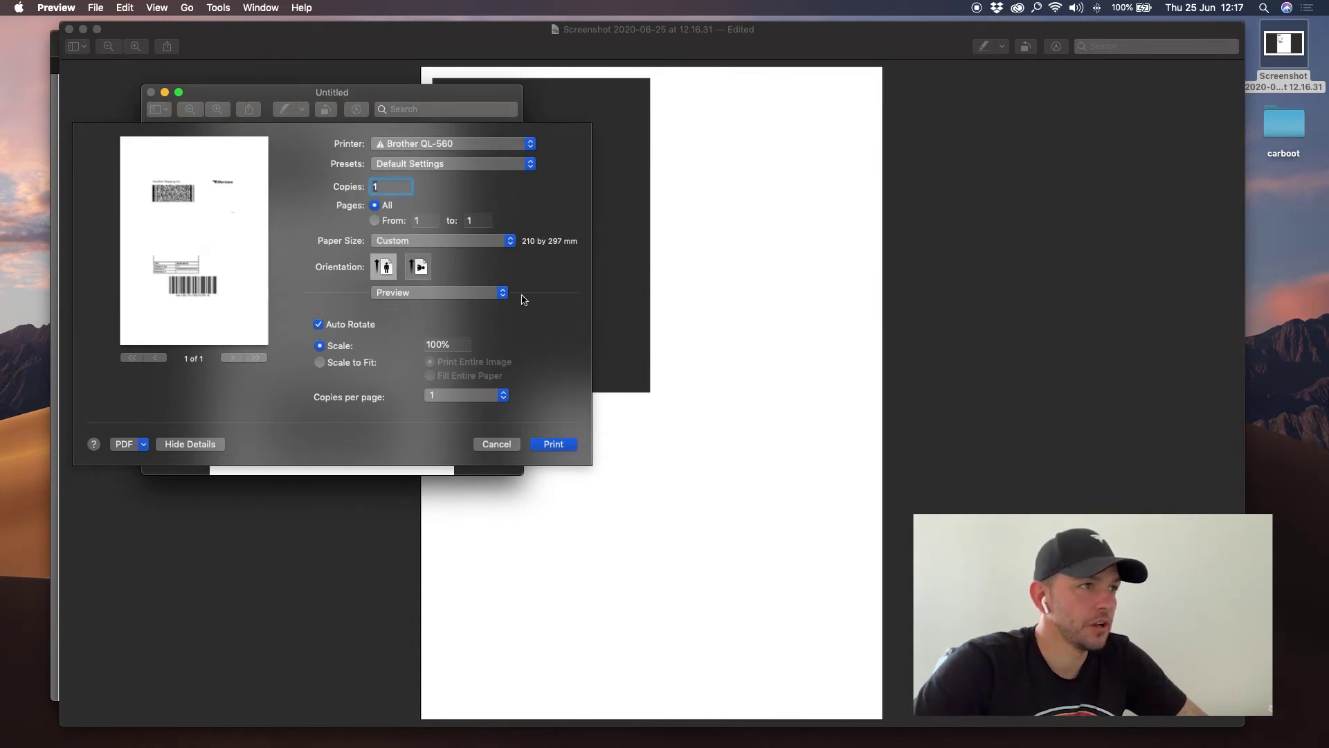
left_click(513, 247)
mouse_move(493, 146)
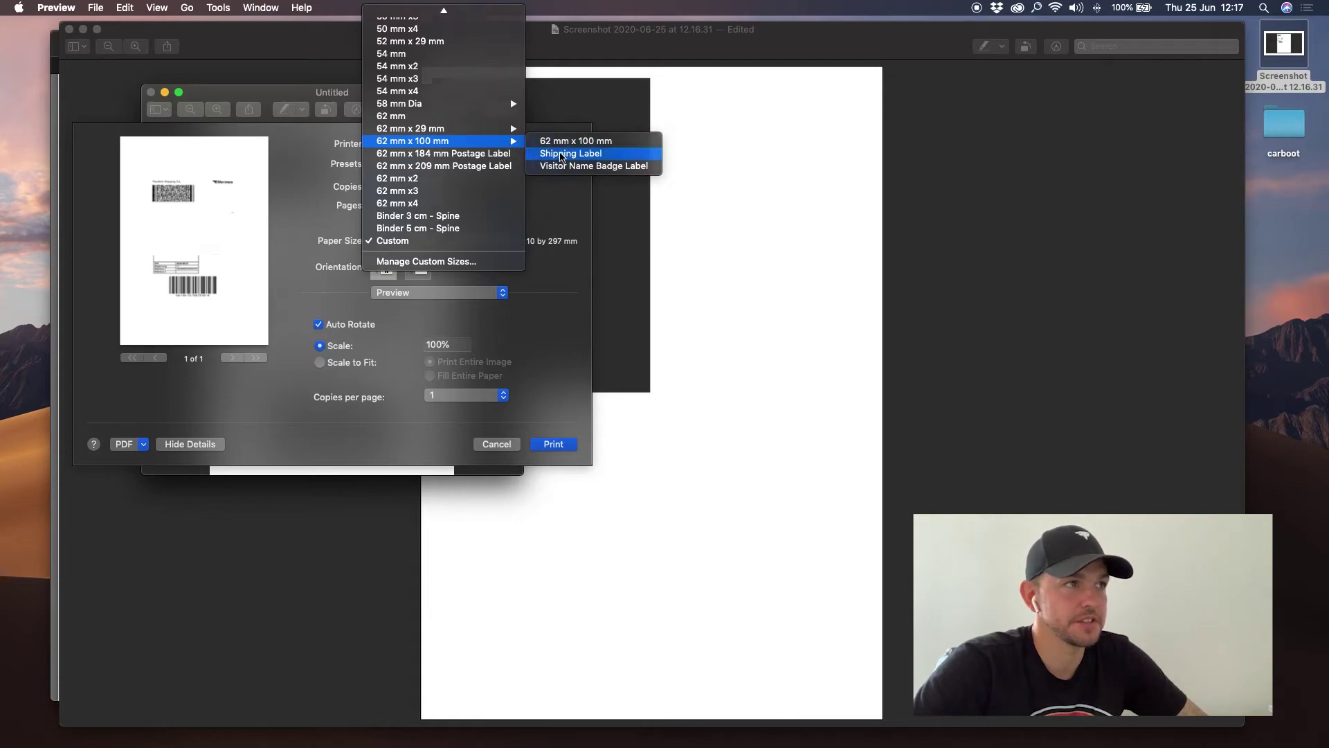
Step: Print the label on 62 x 100 mm Shipping Label paper using Scale to Fit rather than 47%
left_click(563, 153)
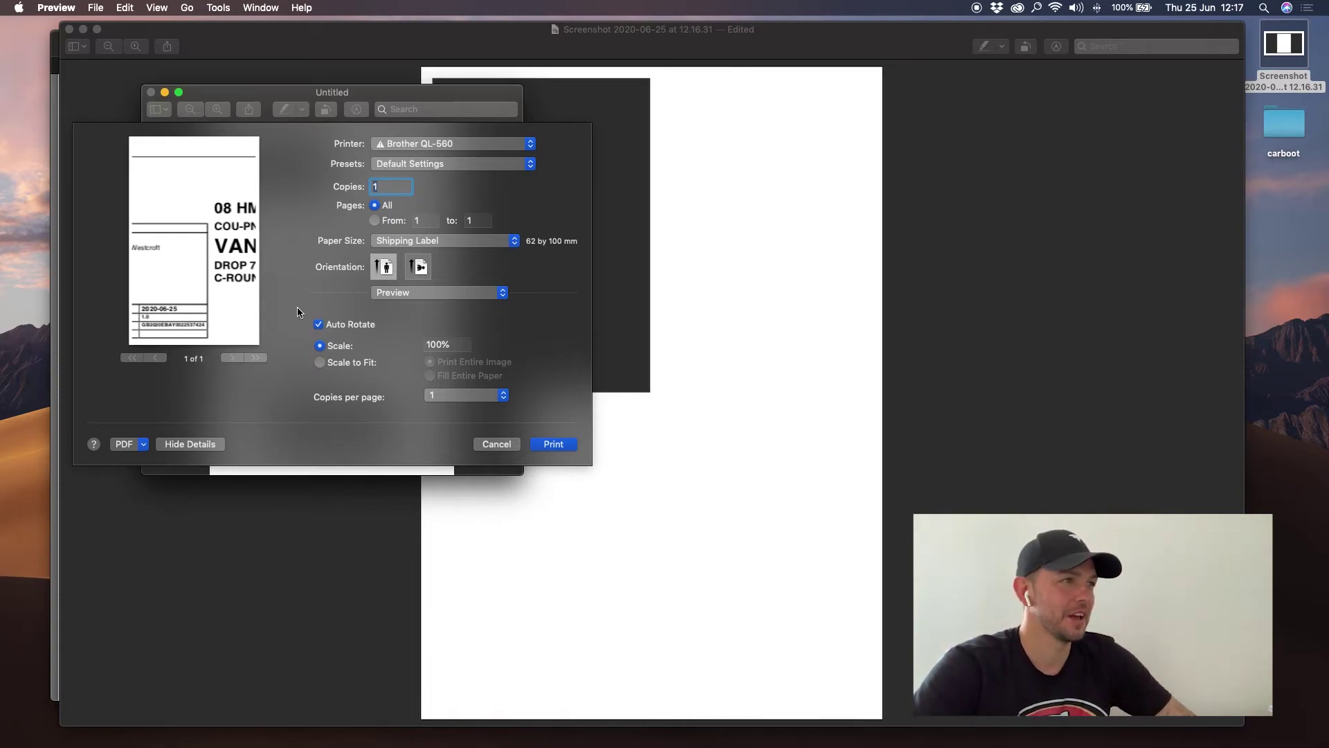
left_click(320, 363)
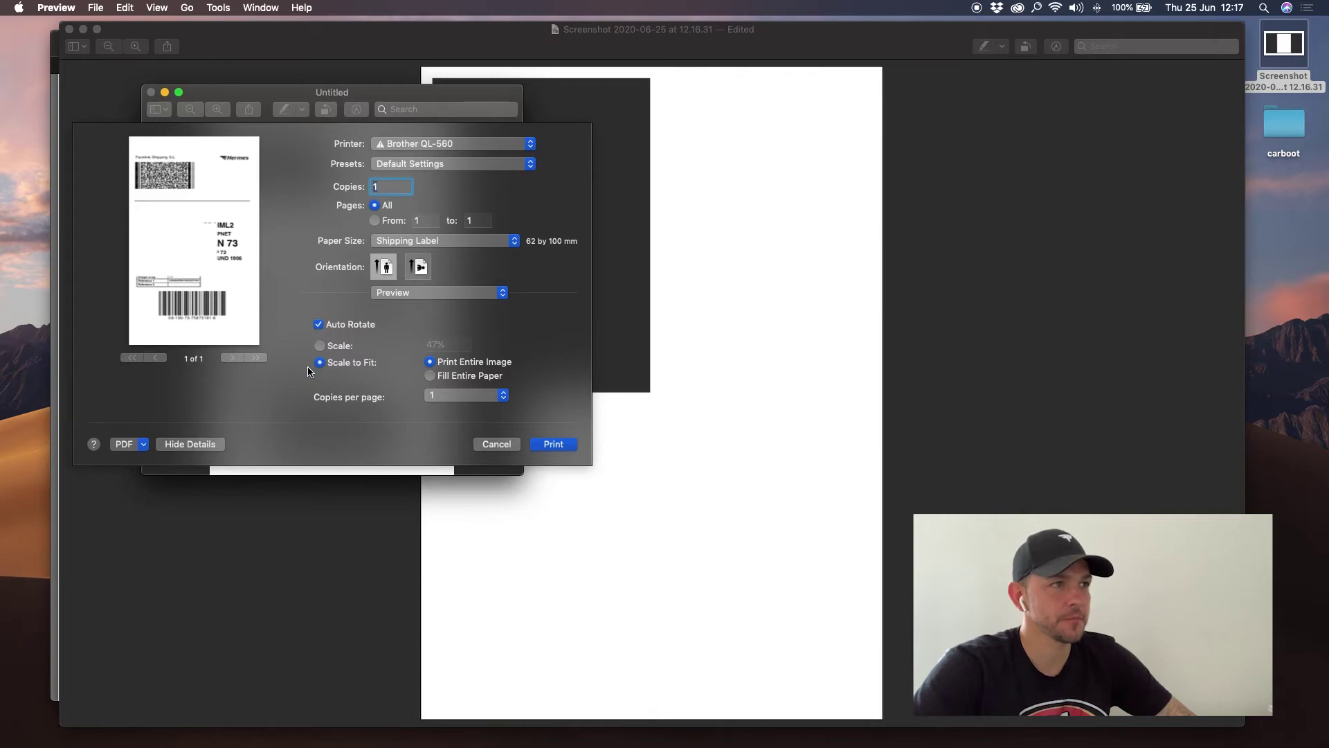
left_click(320, 346)
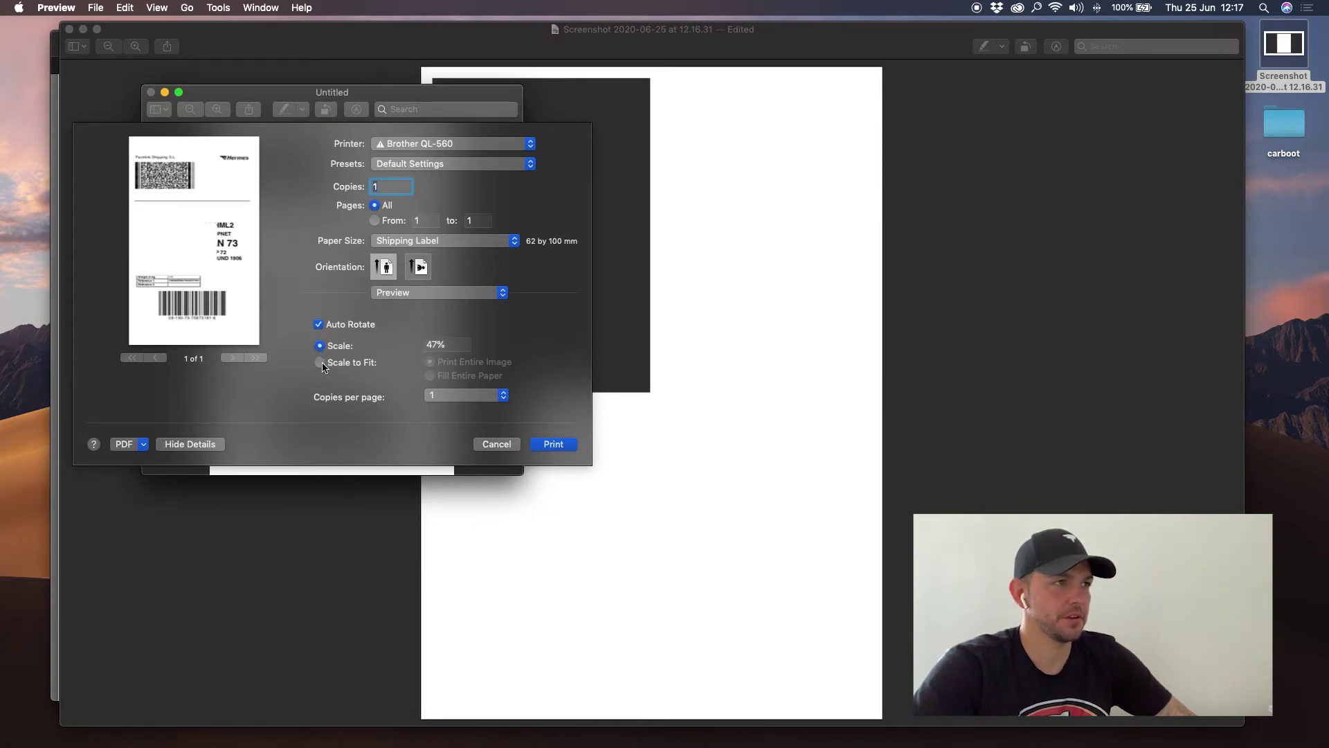
left_click(321, 363)
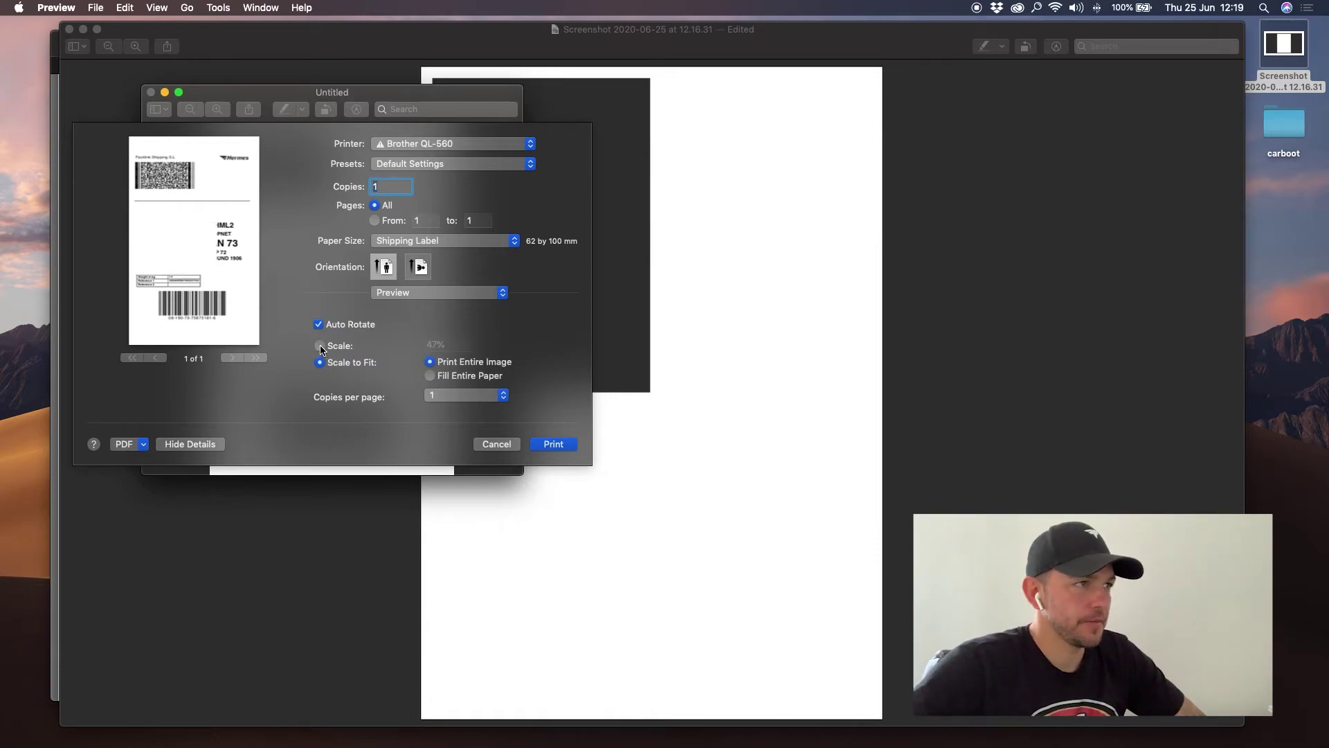
left_click(321, 346)
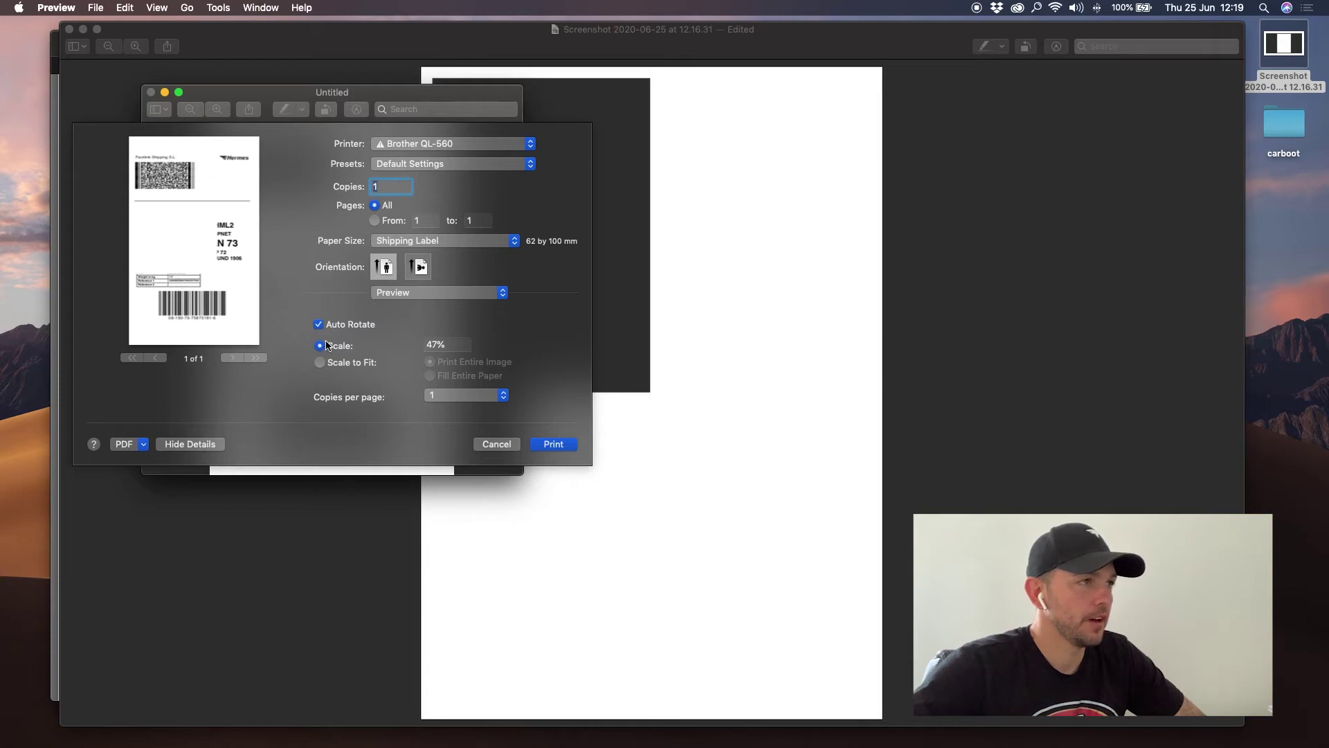
left_click(320, 364)
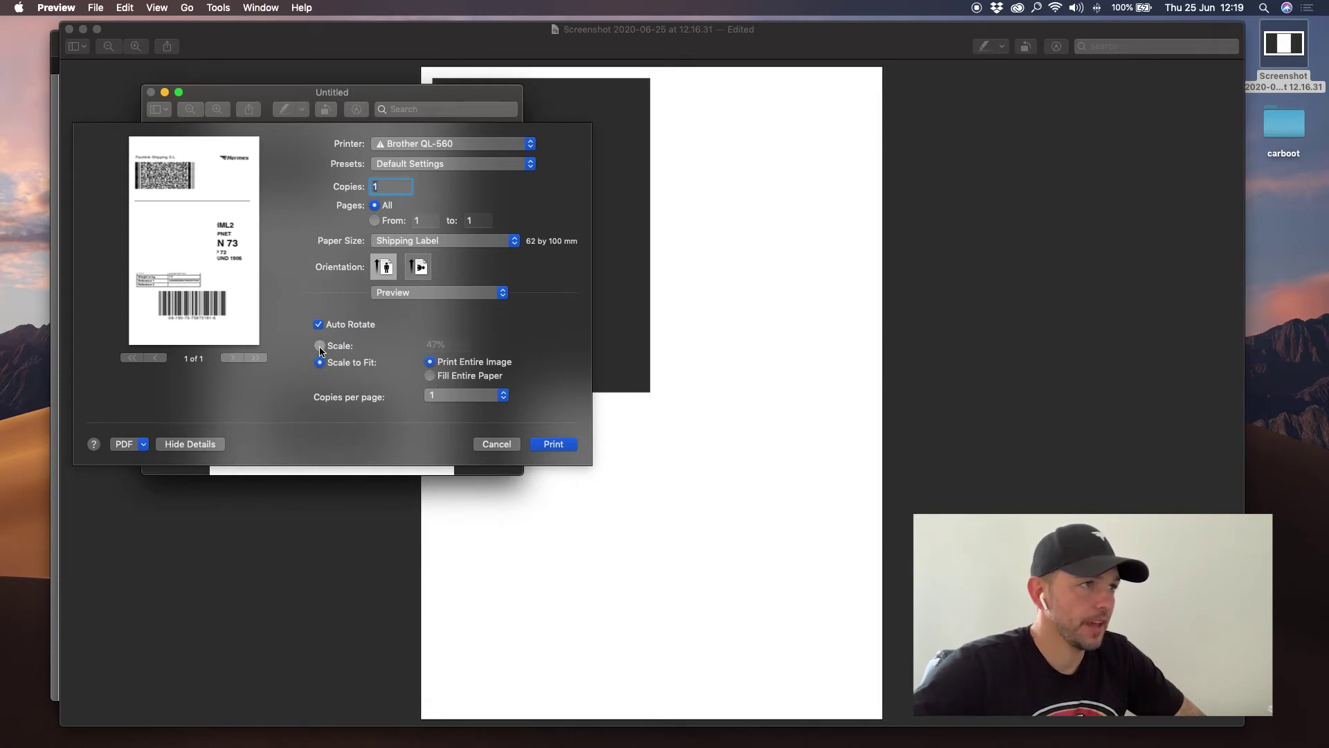
left_click(321, 346)
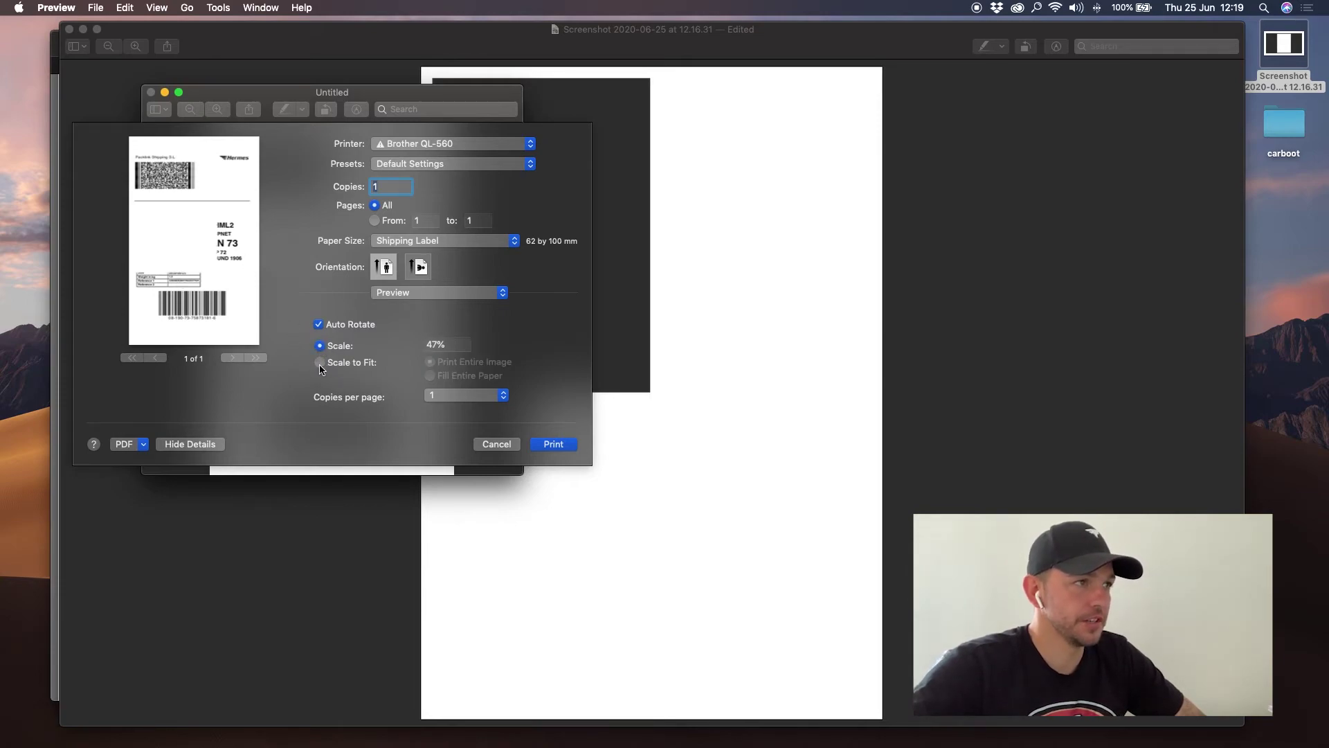
left_click(321, 363)
left_click(320, 346)
left_click(320, 362)
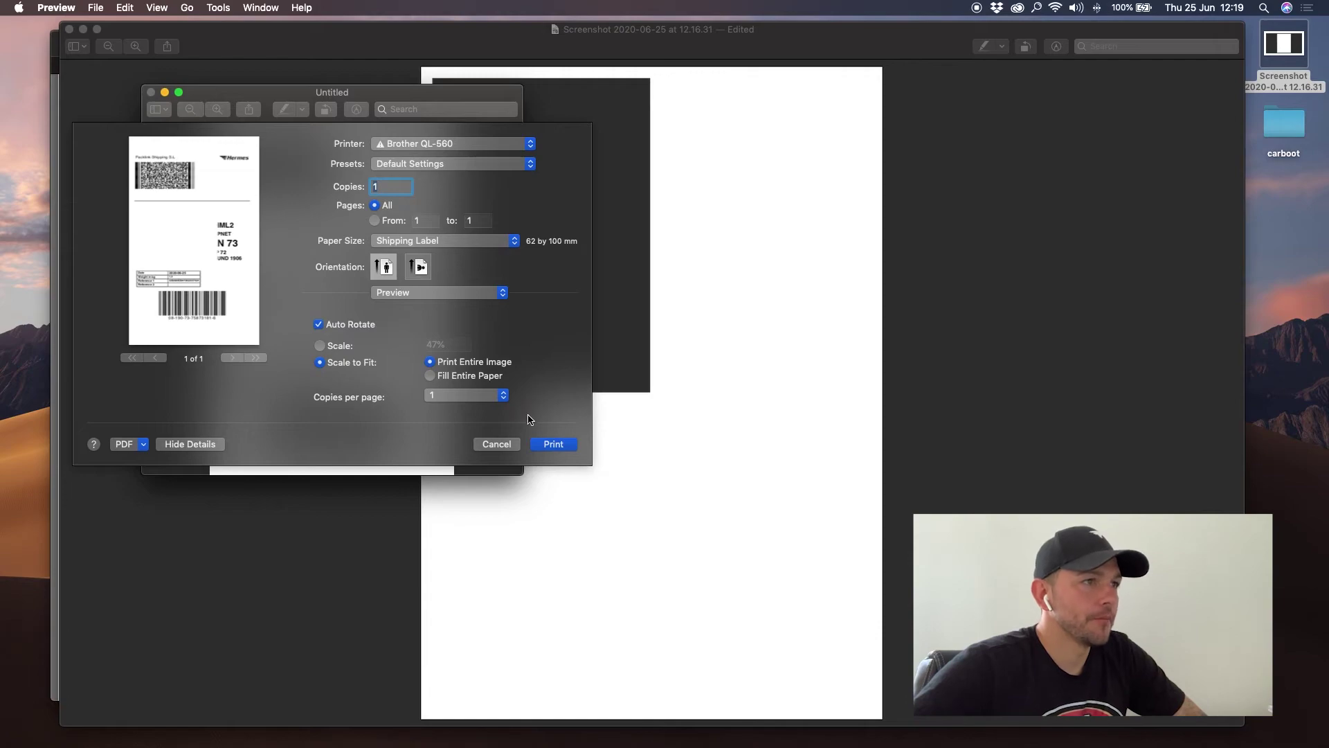
left_click(544, 440)
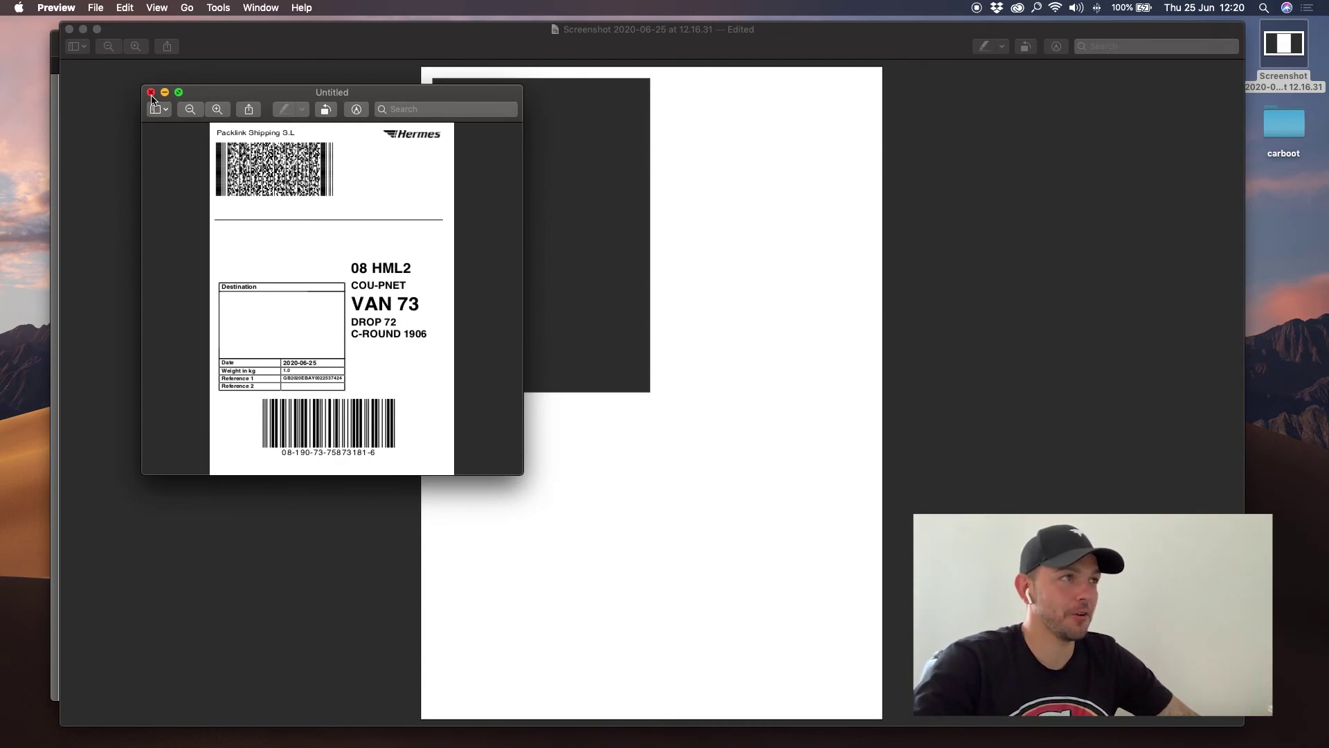
Step: Close the untitled label document, deleting it without saving
left_click(151, 93)
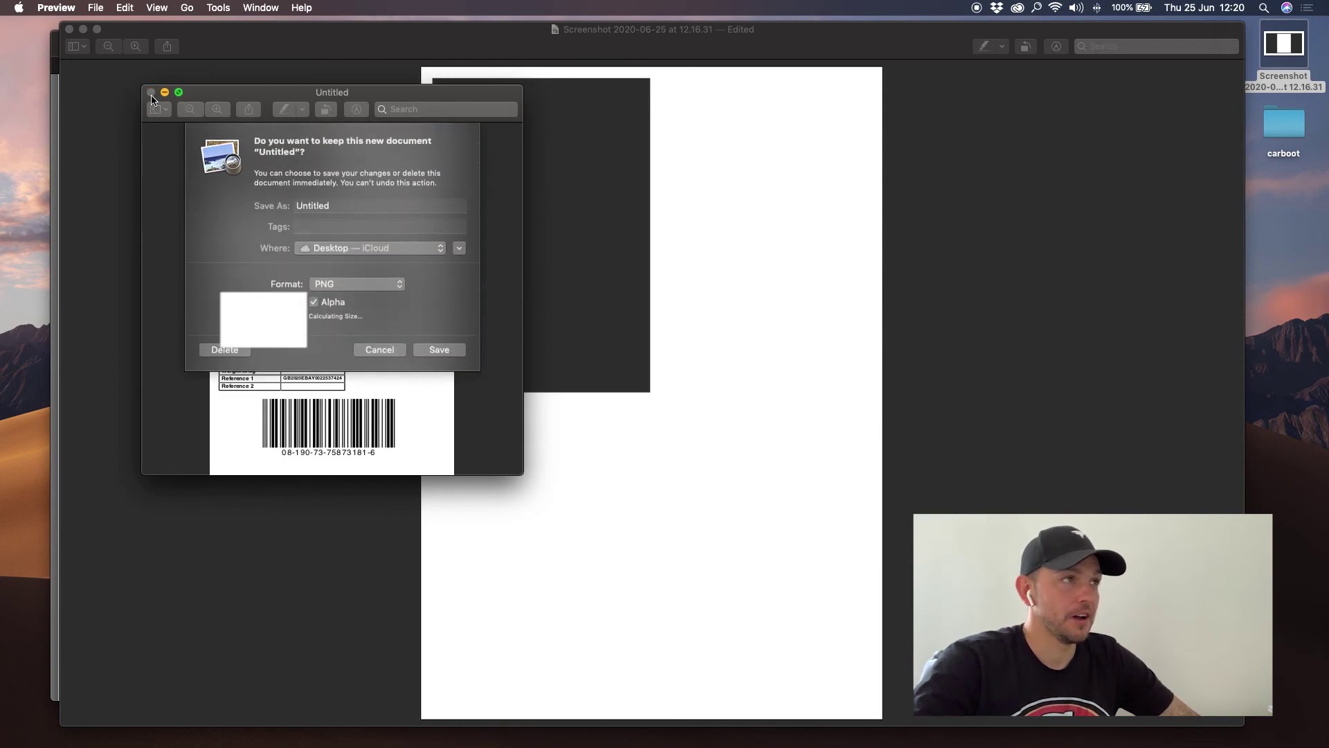
left_click(223, 360)
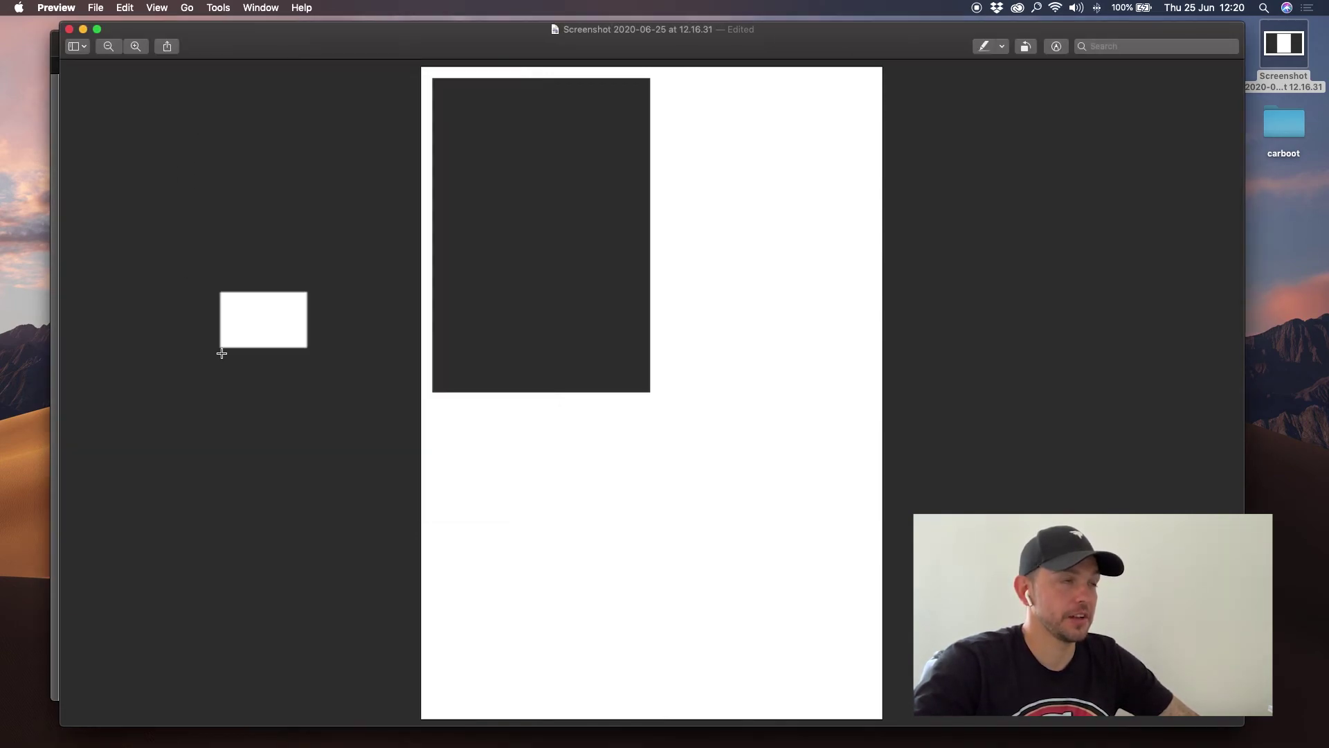